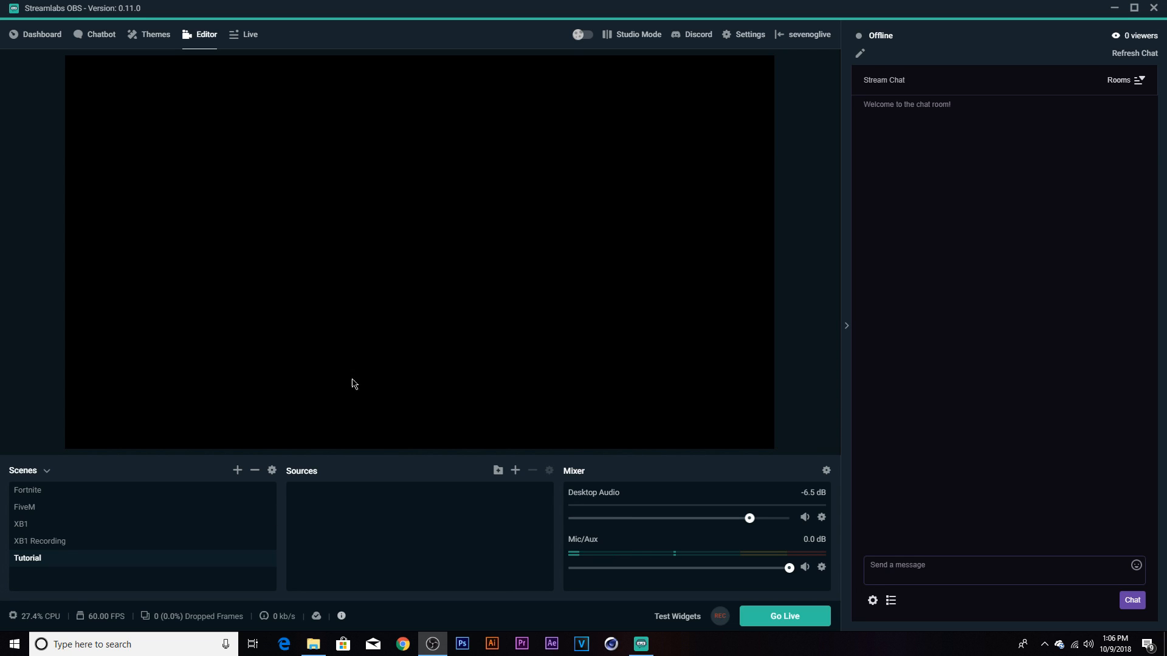
In the stream settings, set the stream type to Streaming Services and review the available services, keeping Twitch
left_click(728, 38)
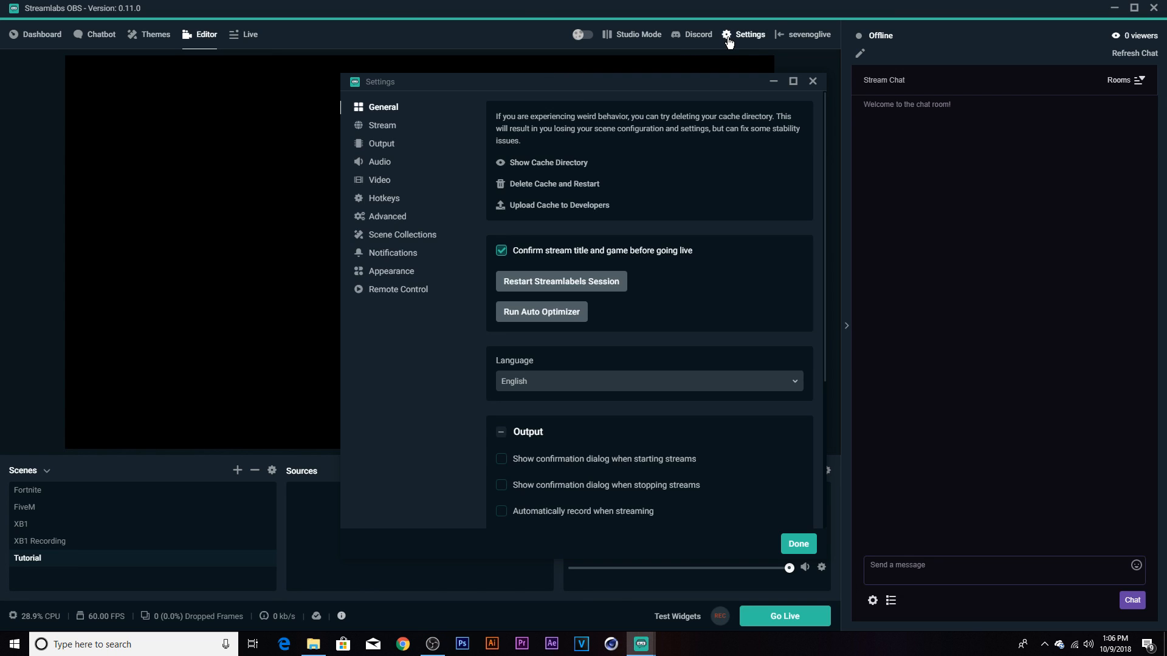
left_click(382, 129)
left_click(544, 137)
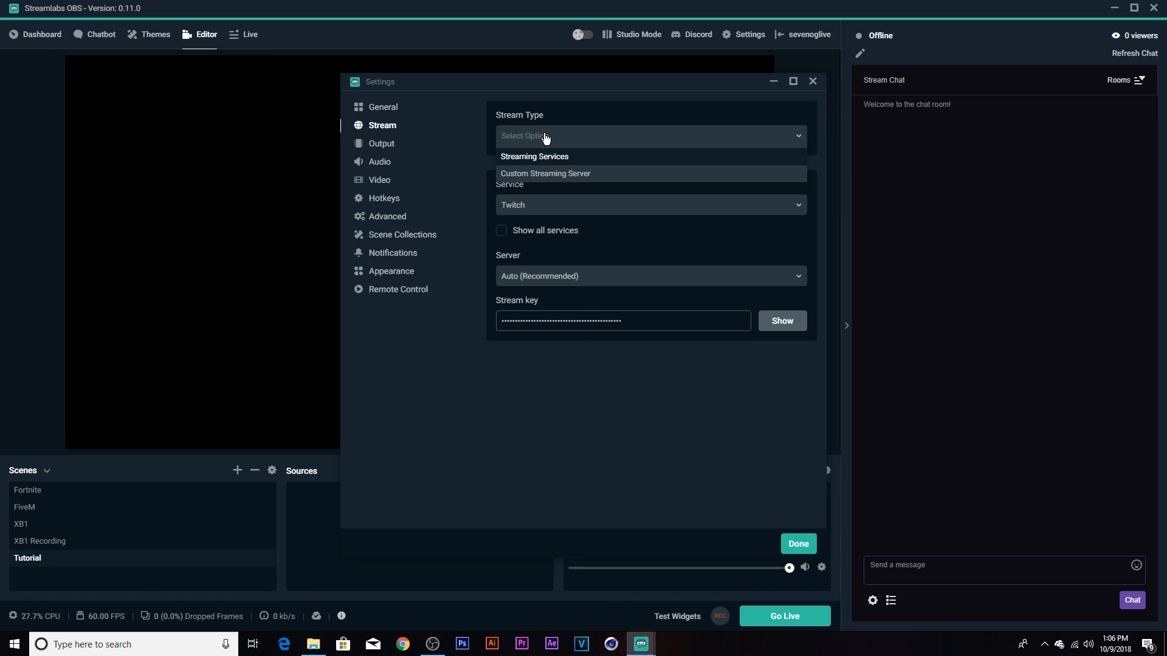
left_click(512, 160)
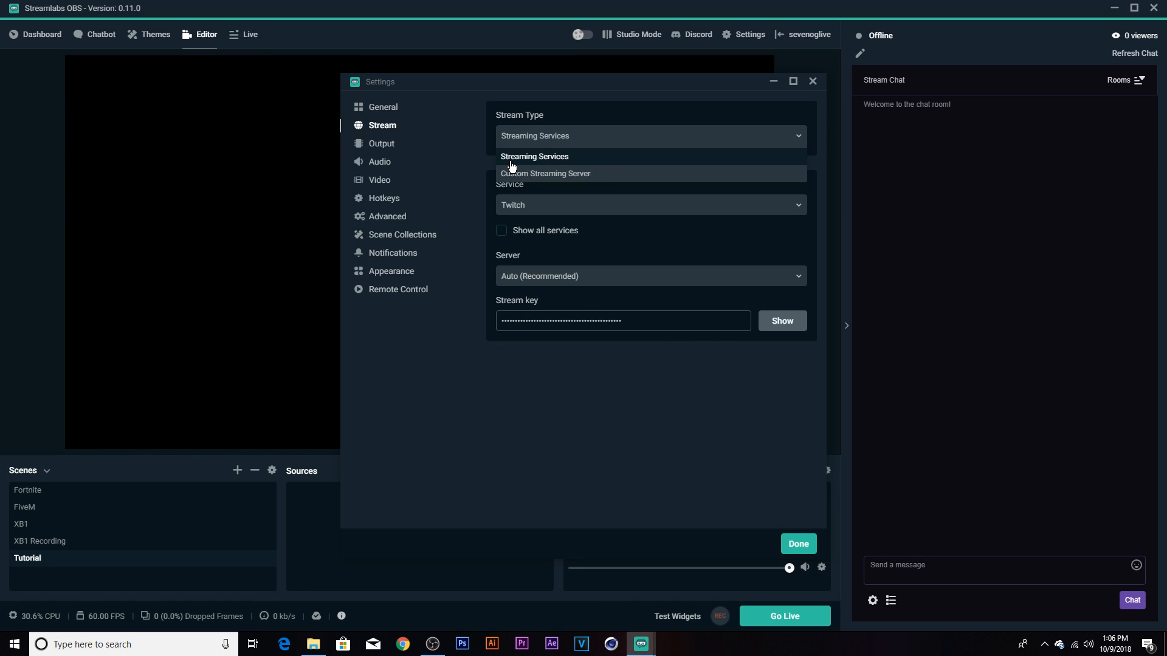
left_click(522, 209)
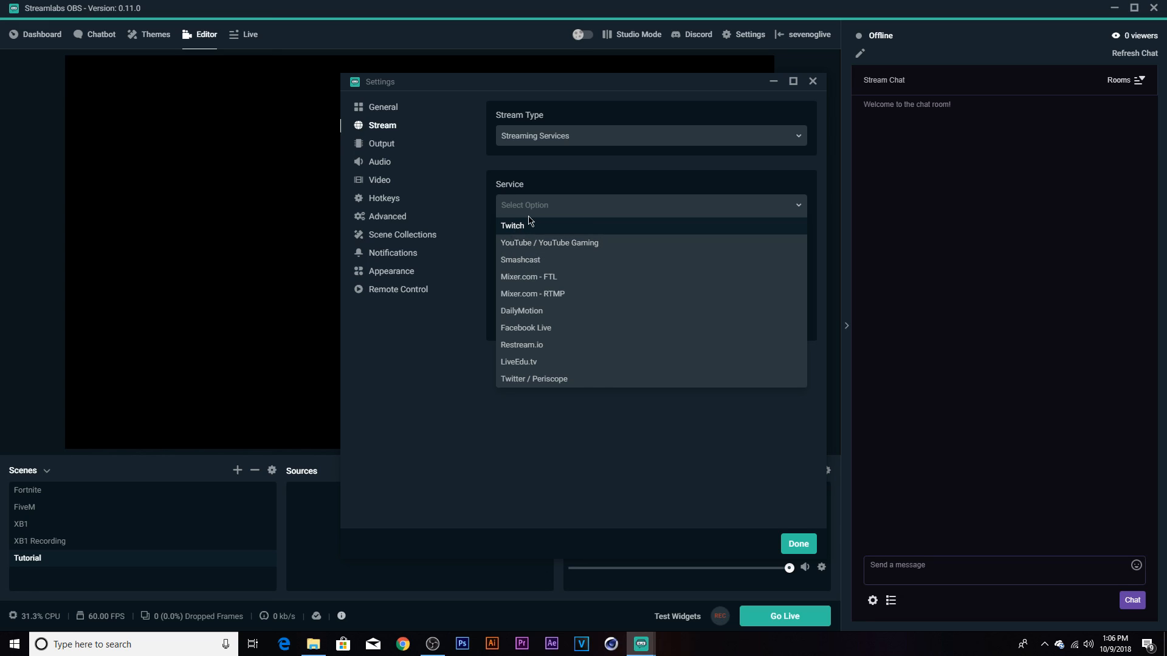
left_click(764, 230)
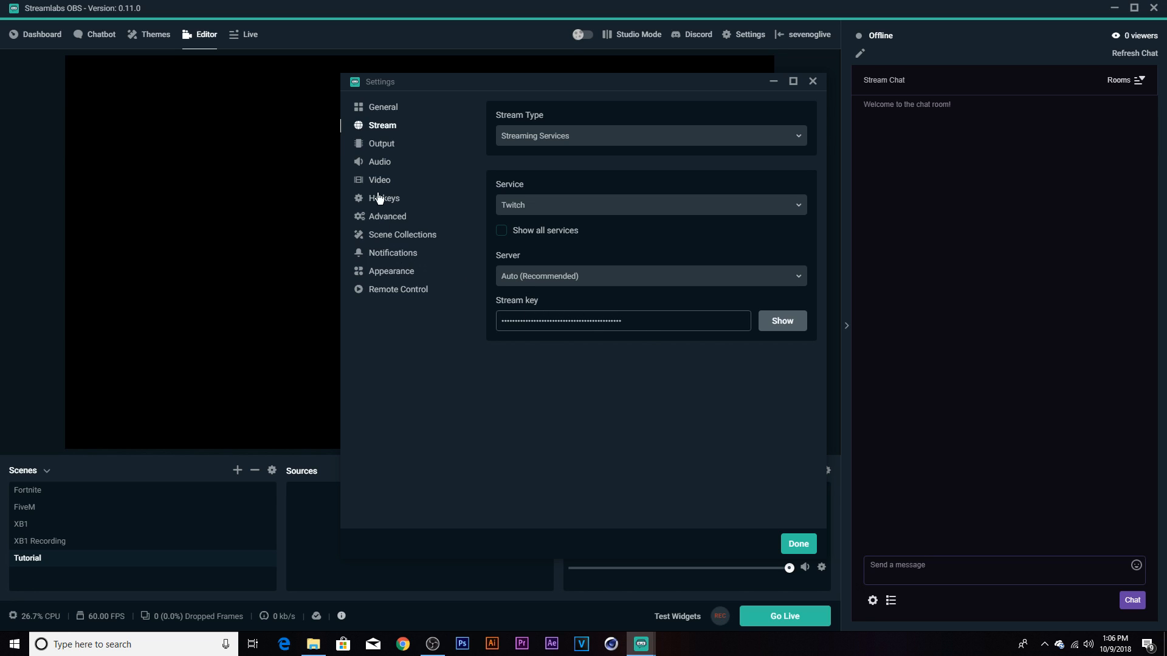
In the output settings, choose NVENC as the streaming encoder and 160 as the audio bitrate
left_click(377, 146)
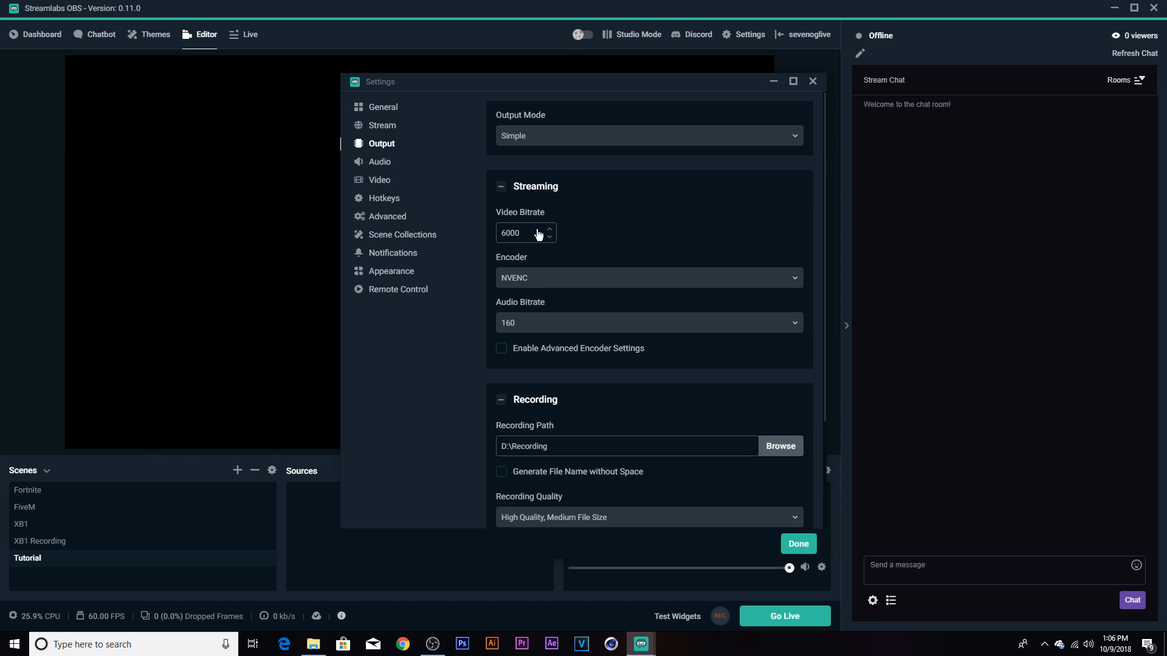
left_click(533, 280)
left_click(526, 317)
left_click(539, 278)
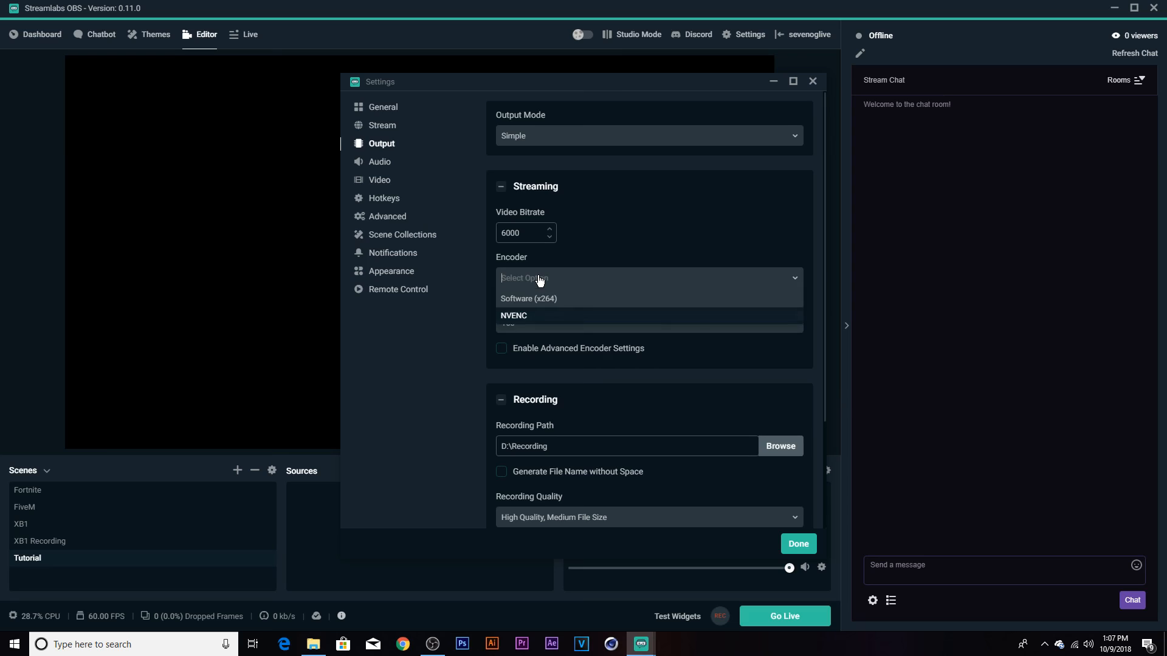
left_click(530, 317)
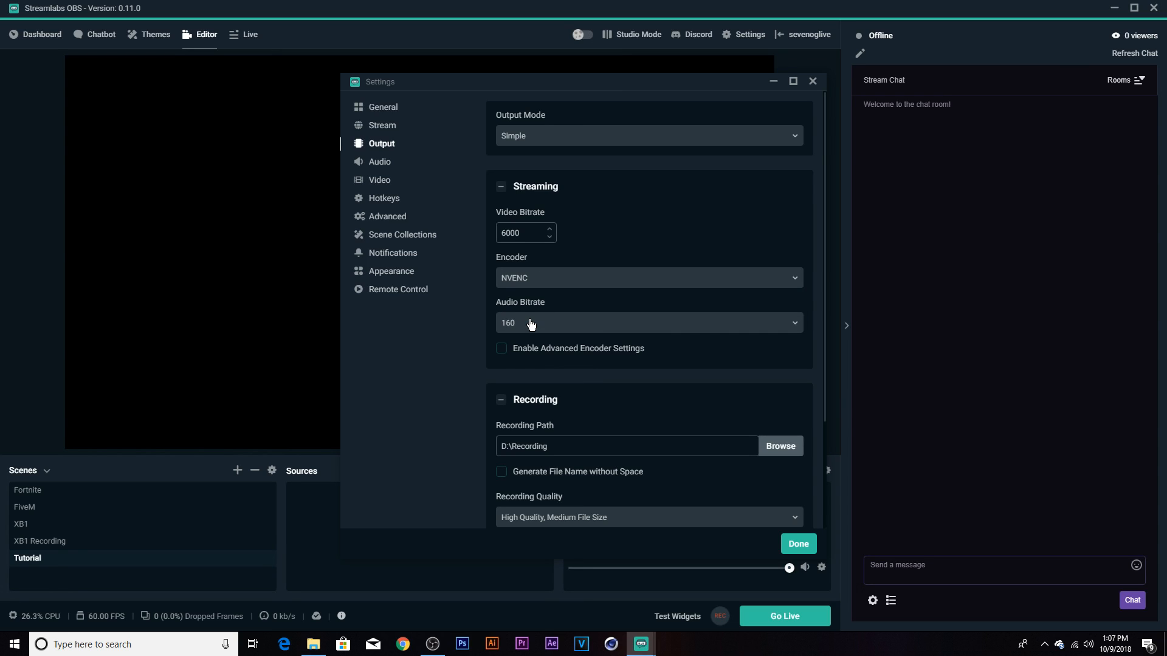
left_click(532, 324)
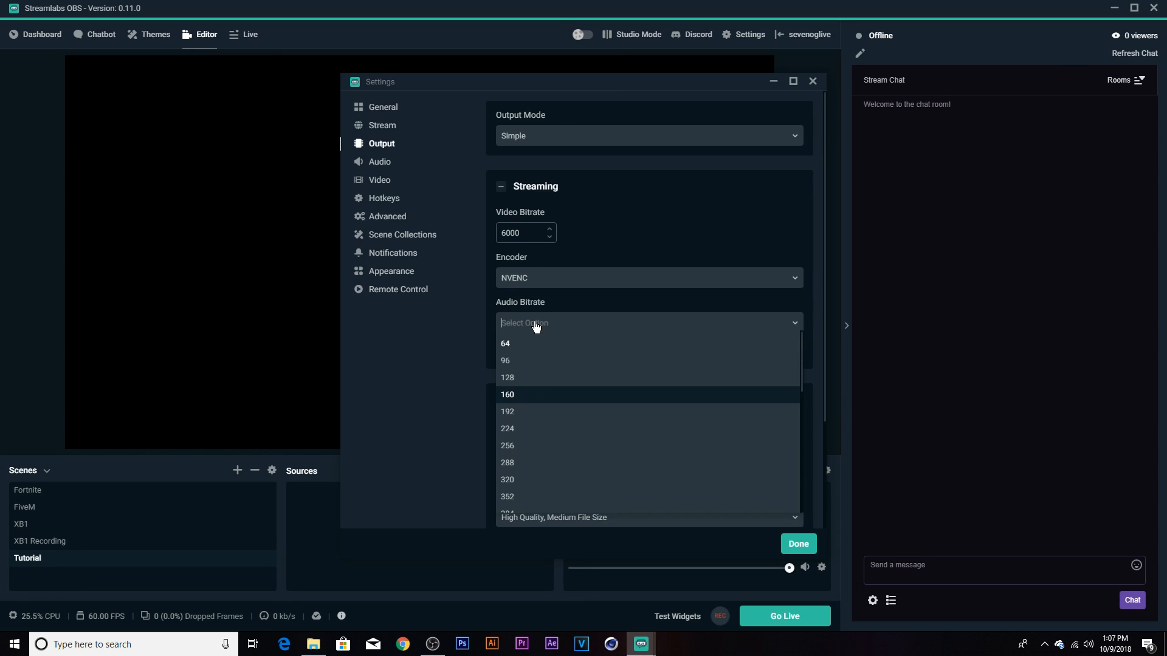
left_click(523, 398)
Set the recording quality to High Quality, Medium File Size and review the other recording options
scroll(518, 398, "down", 3)
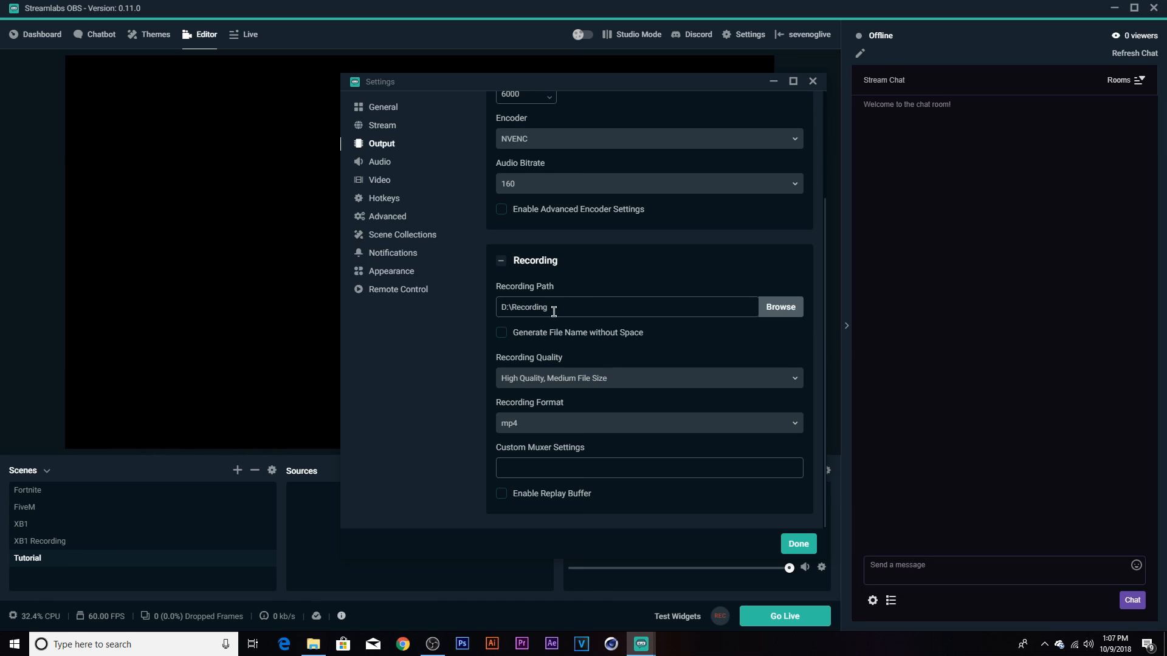
left_click(566, 384)
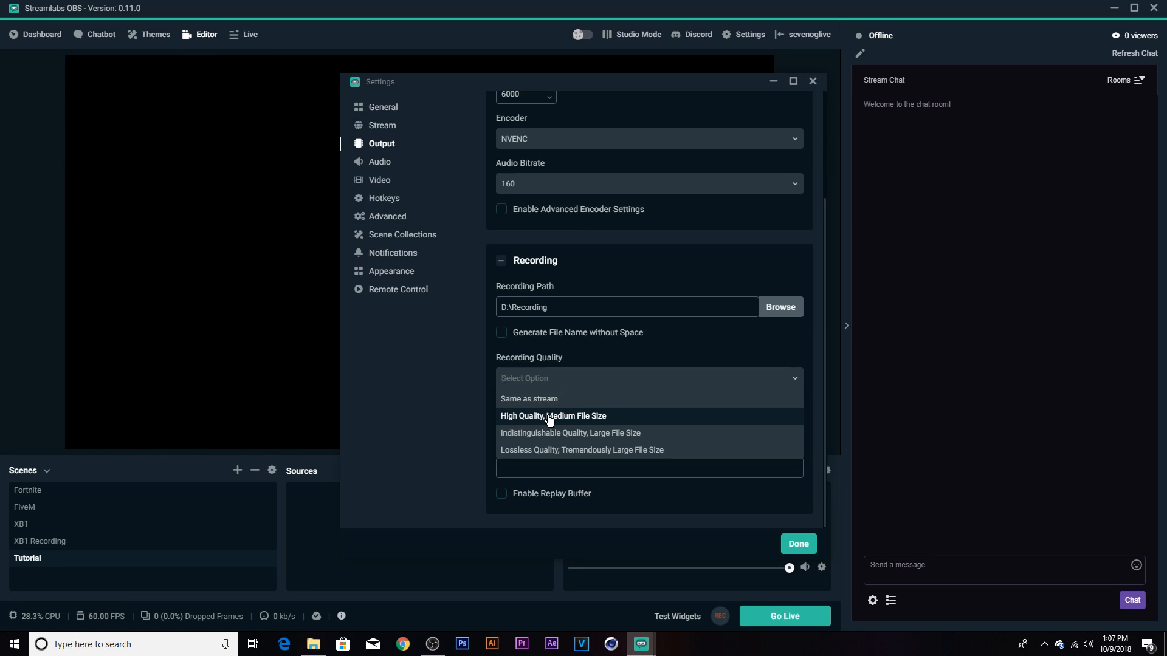
left_click(550, 417)
scroll(575, 349, "up", 3)
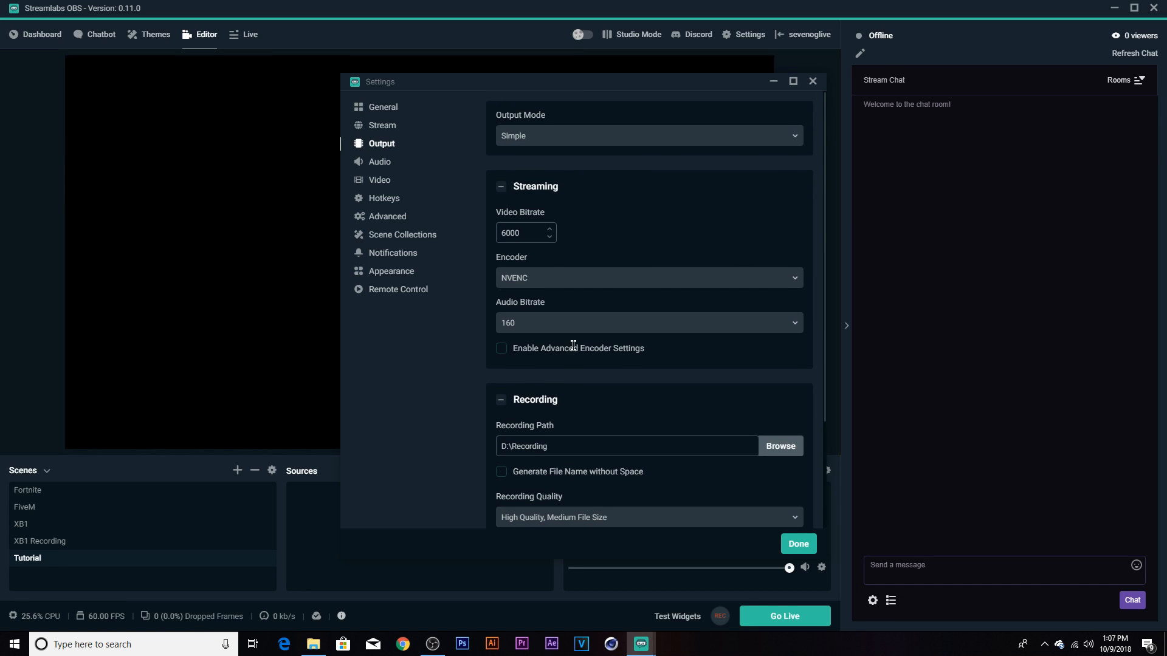
scroll(573, 346, "down", 3)
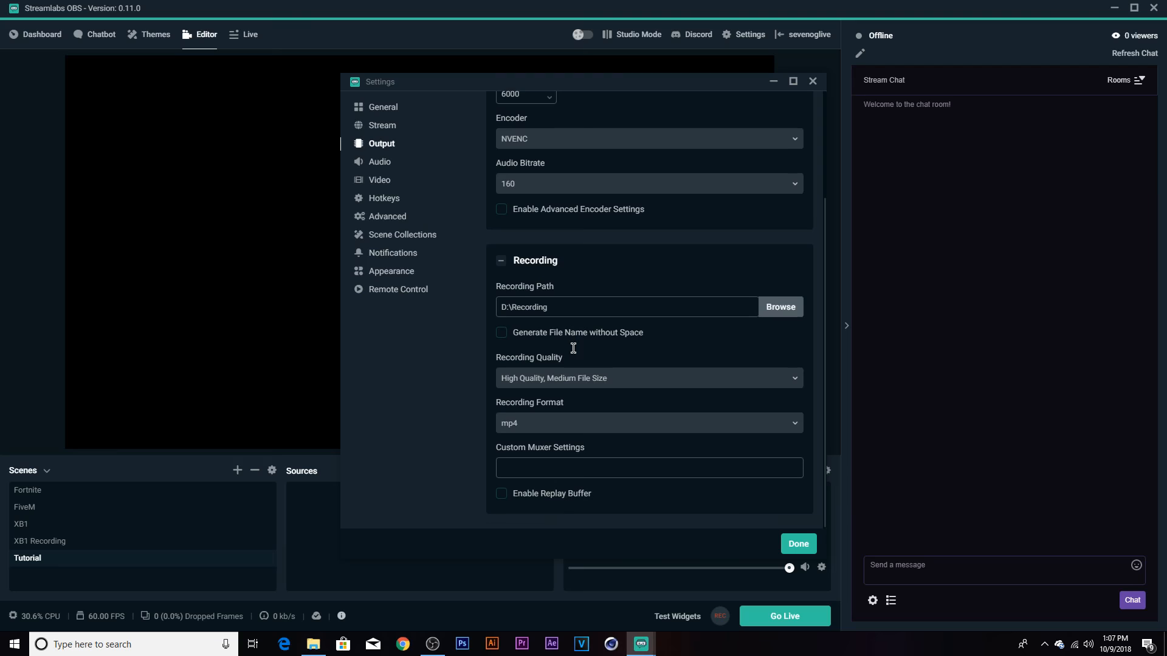
left_click(559, 379)
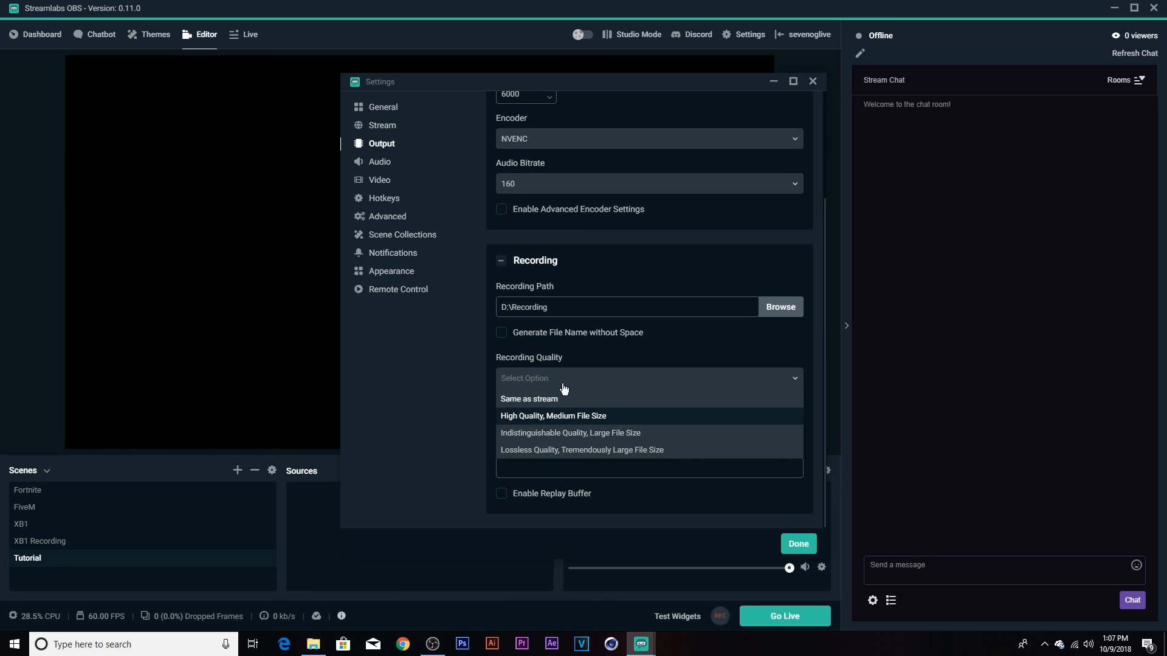
left_click(720, 359)
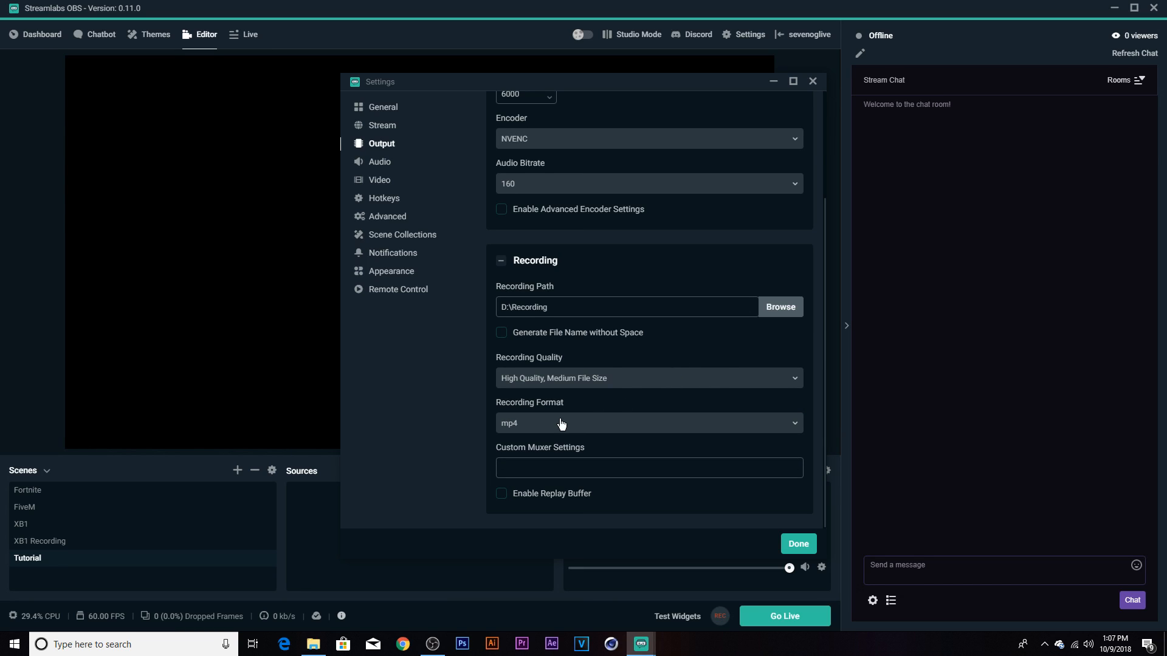
scroll(560, 326, "up", 5)
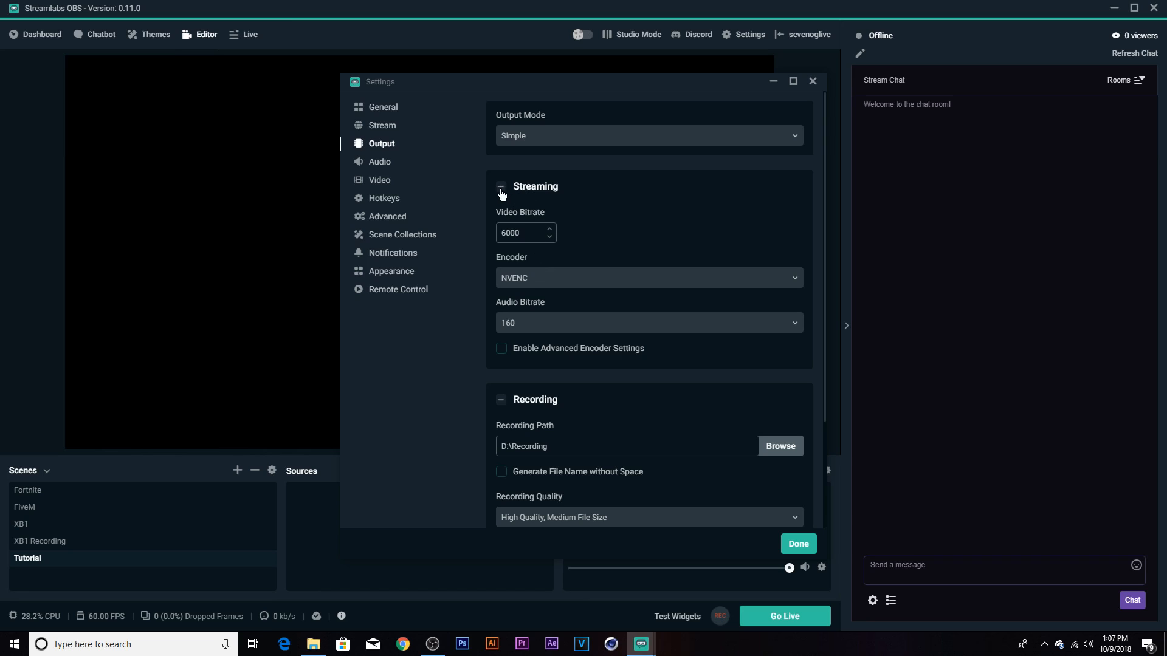
In the video settings, set the base canvas resolution to 1920x1080
left_click(377, 181)
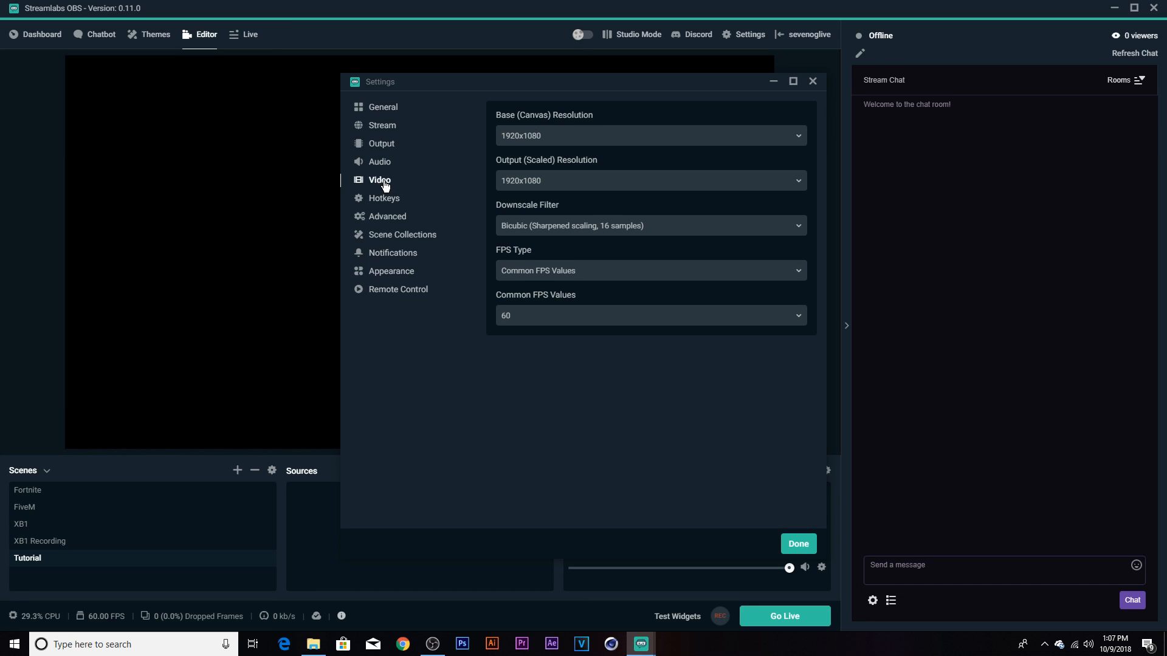
left_click(580, 138)
left_click(553, 162)
left_click(535, 145)
left_click(467, 238)
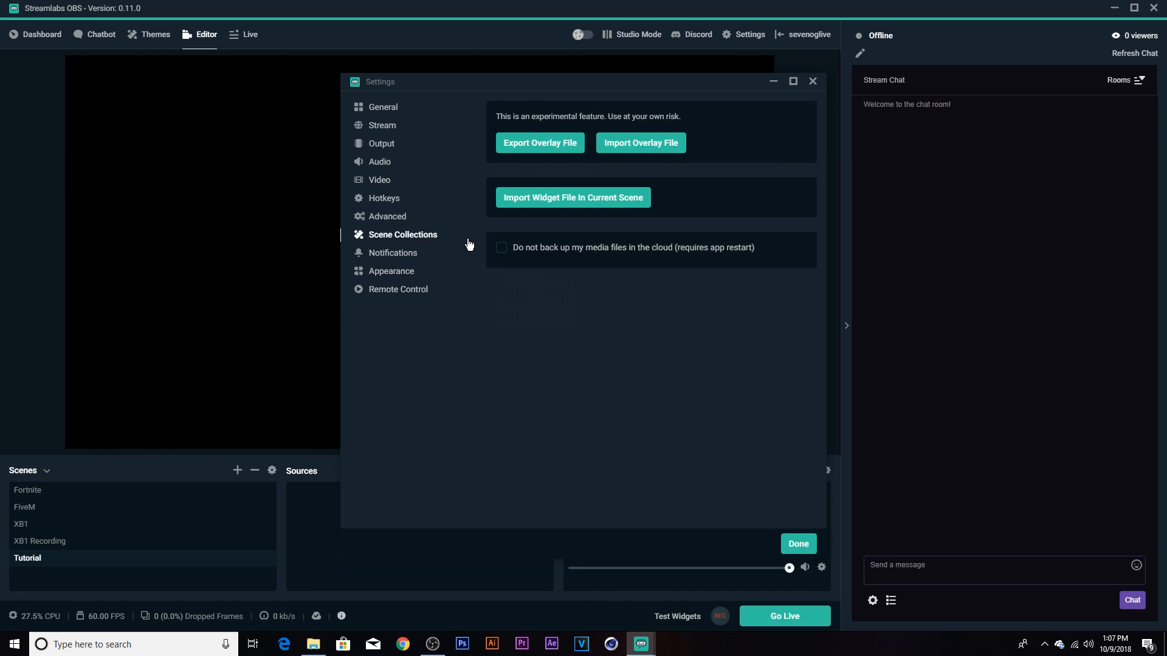
left_click(373, 180)
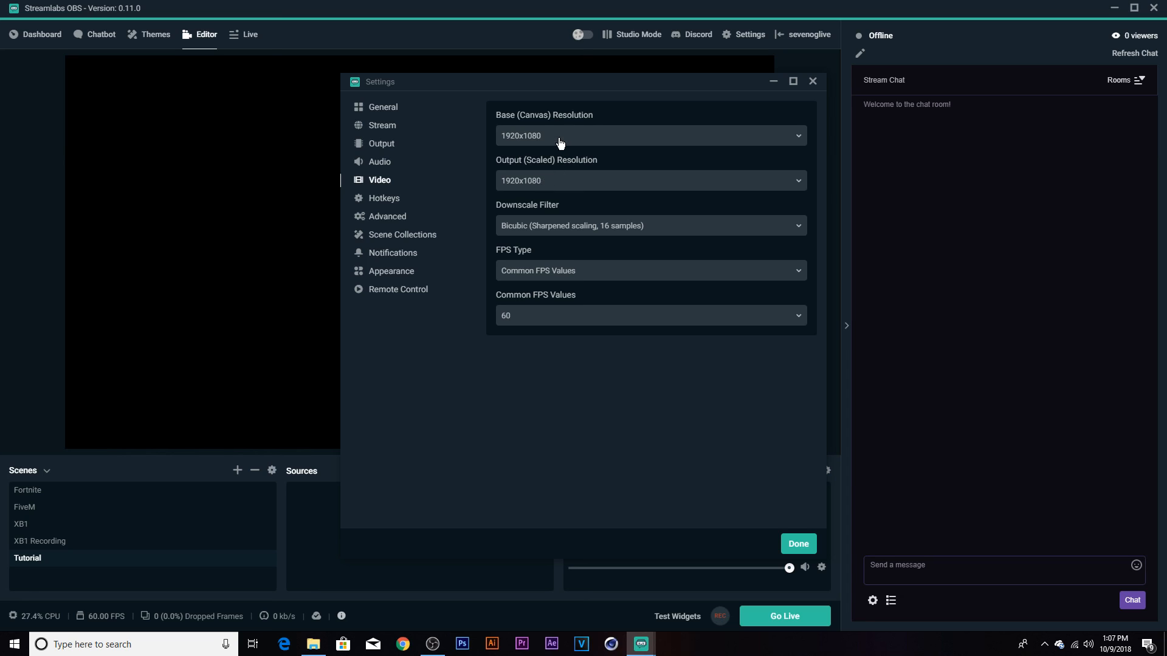
Set the output resolution to 1280x720 and the common FPS value to 30
left_click(545, 180)
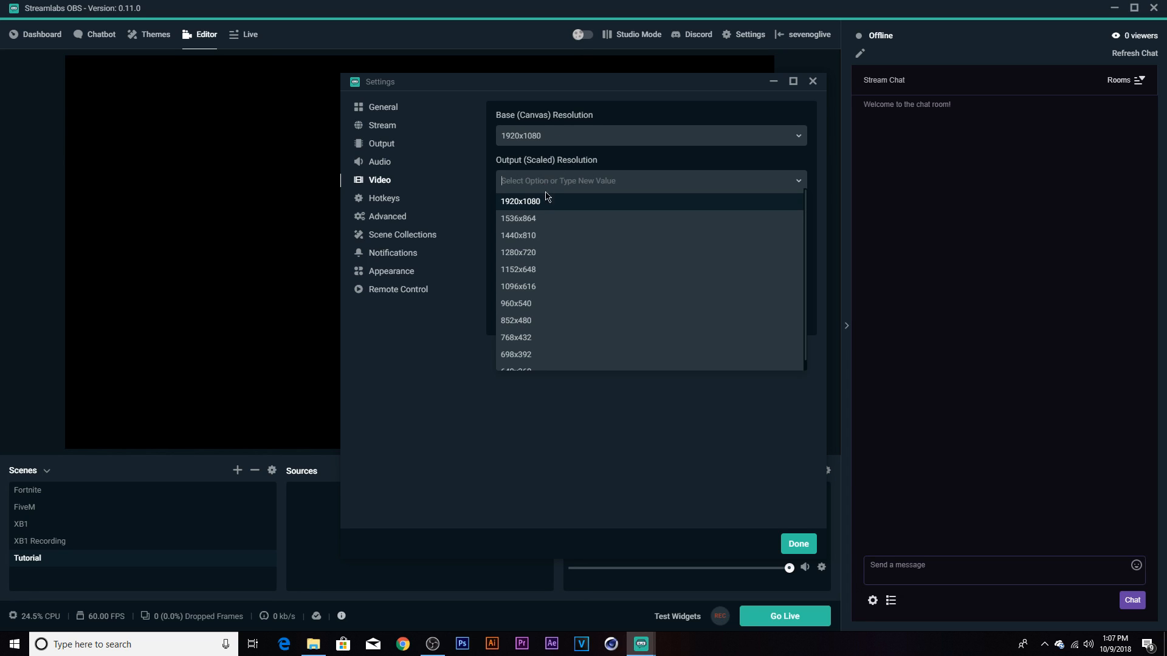
left_click(527, 253)
left_click(522, 316)
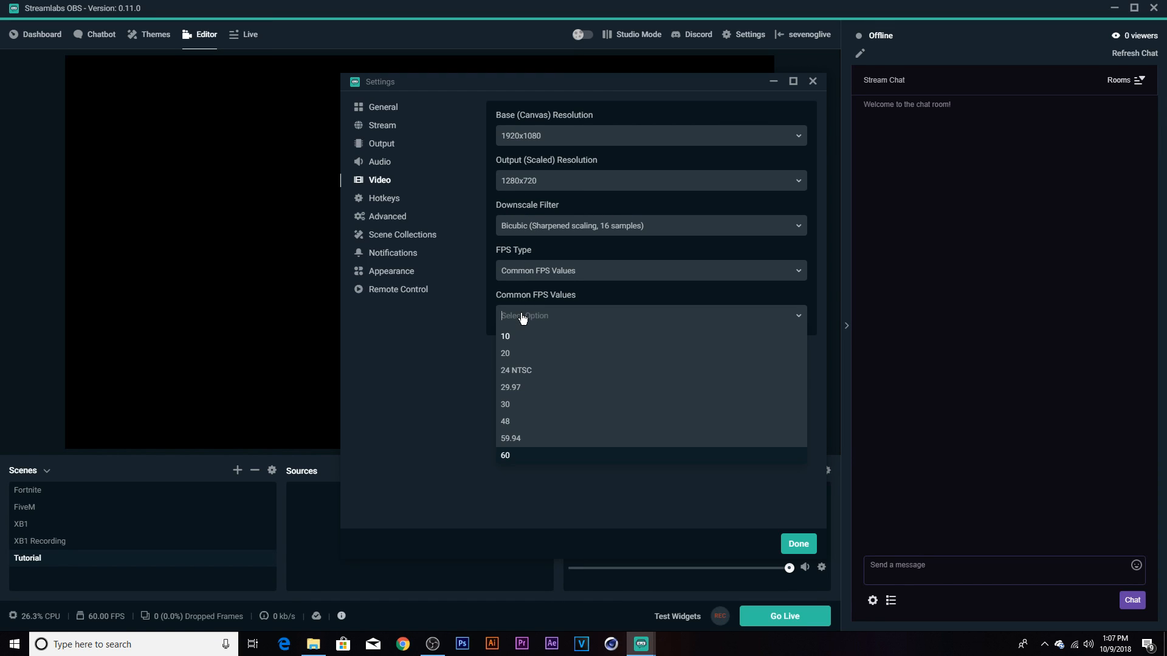
left_click(514, 405)
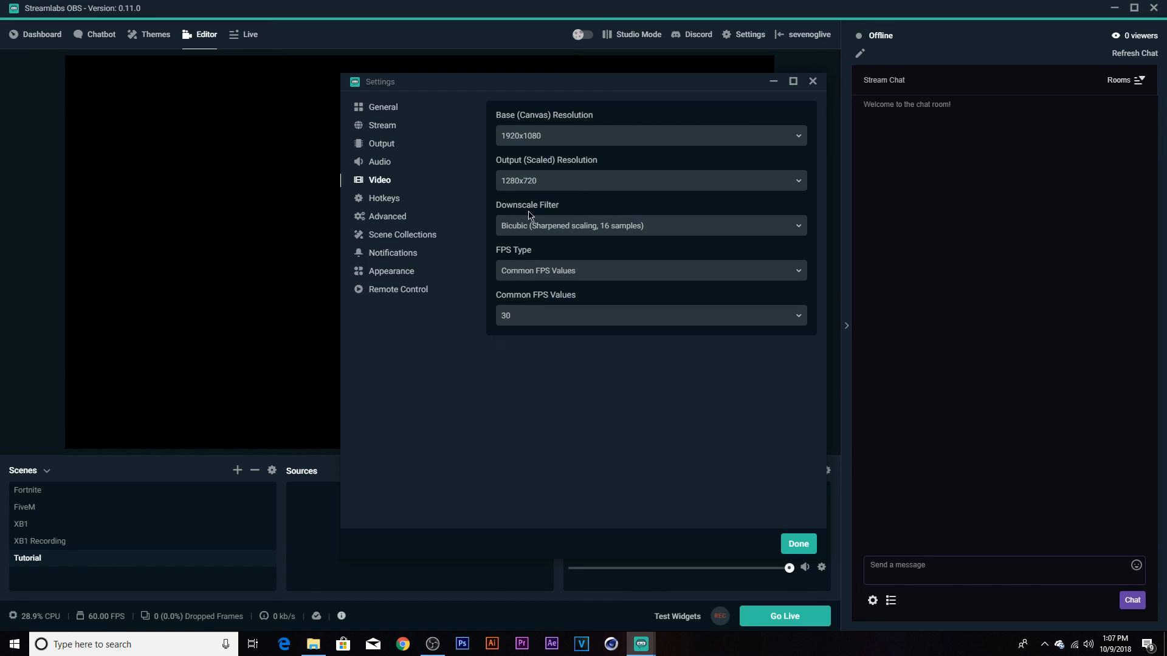
Set the output resolution to 1920x1080 and the common FPS value to 60
left_click(545, 193)
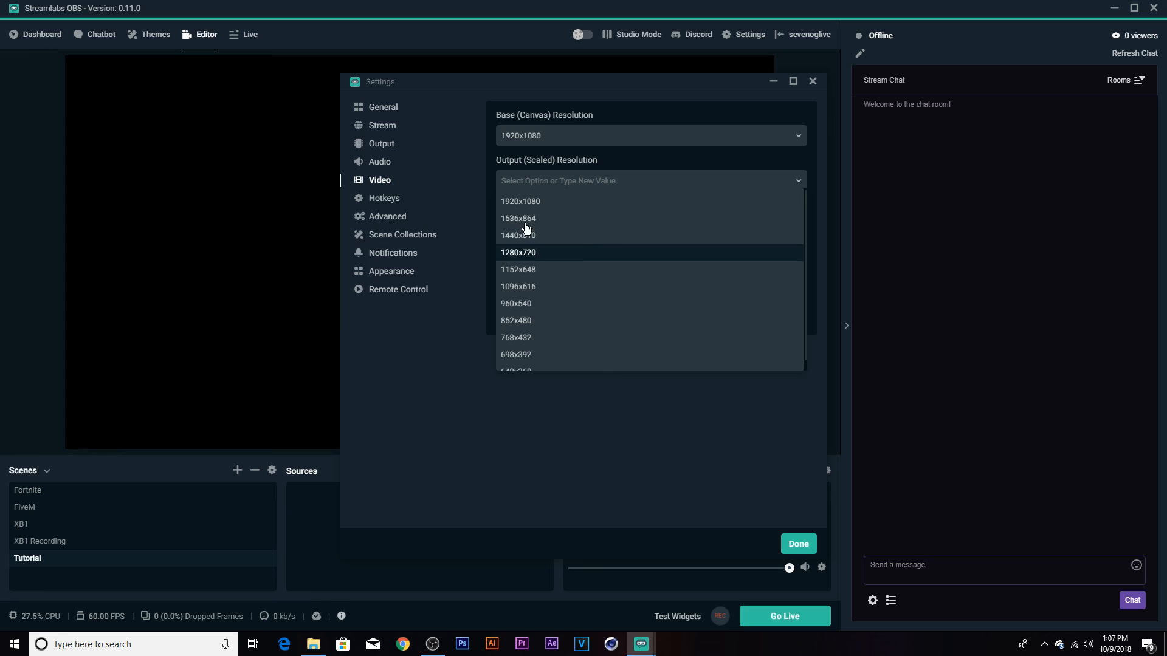
left_click(522, 201)
left_click(517, 310)
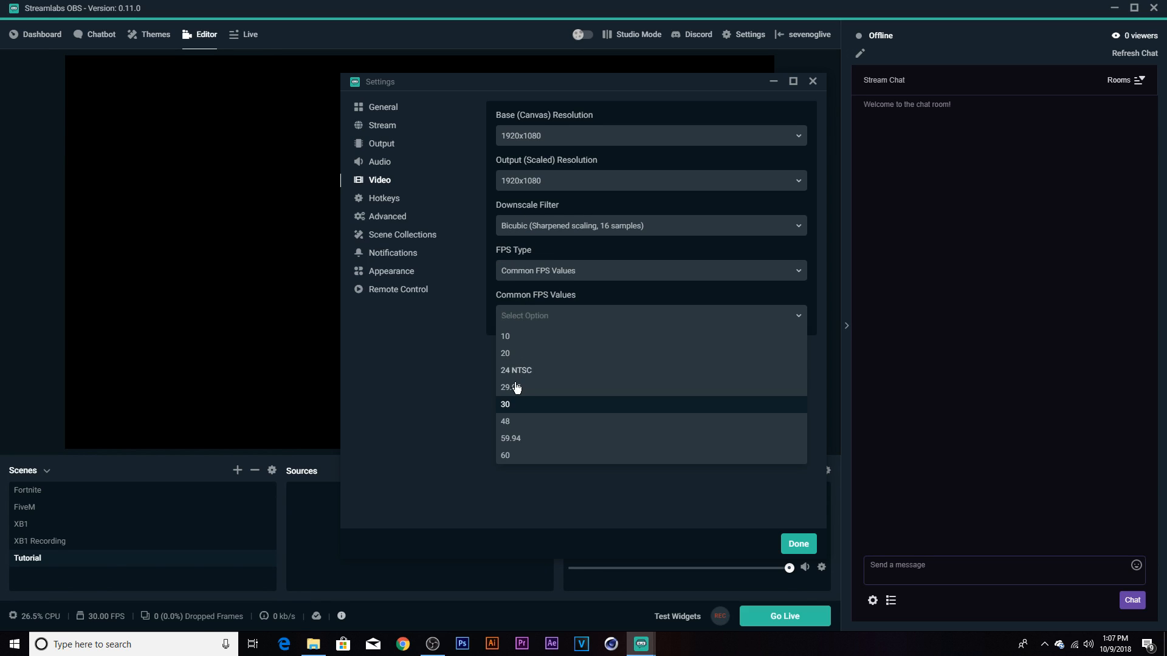
left_click(511, 455)
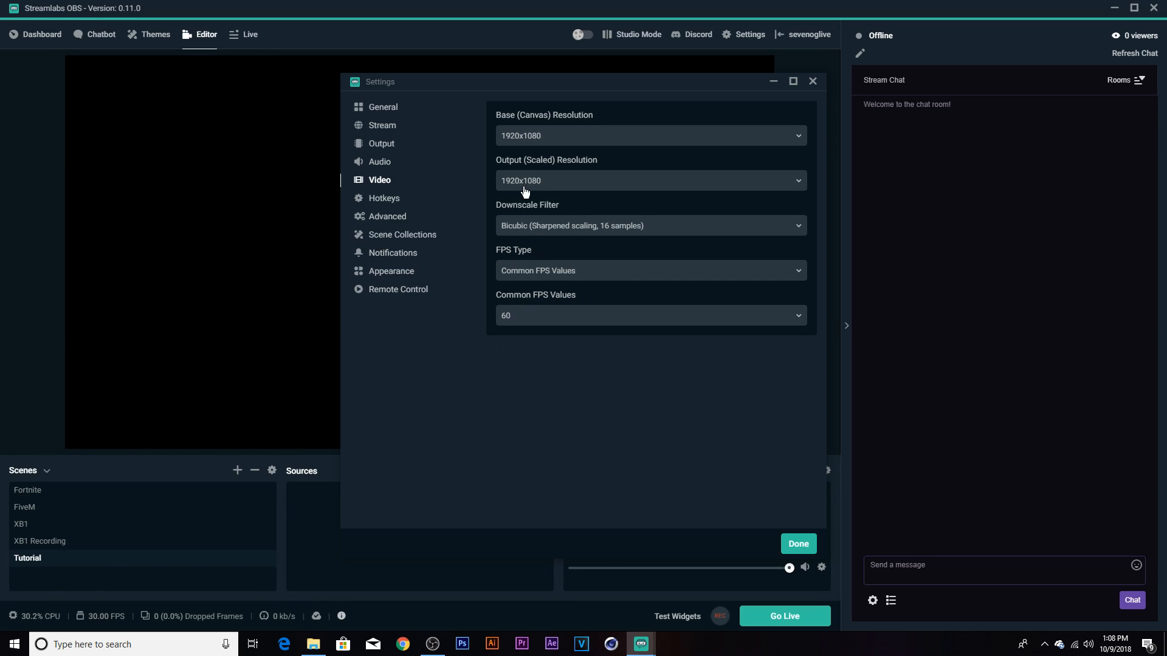
Review the advanced settings, including the process priority and color format choices, the audio monitoring device and the stream delay
left_click(418, 219)
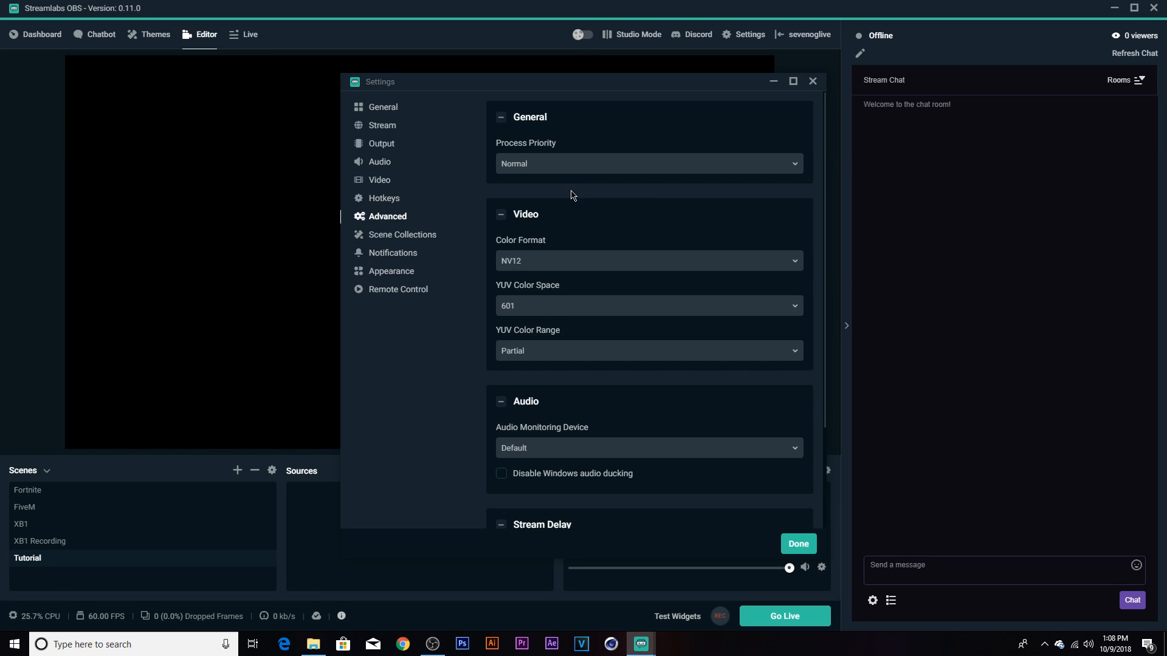
left_click(519, 170)
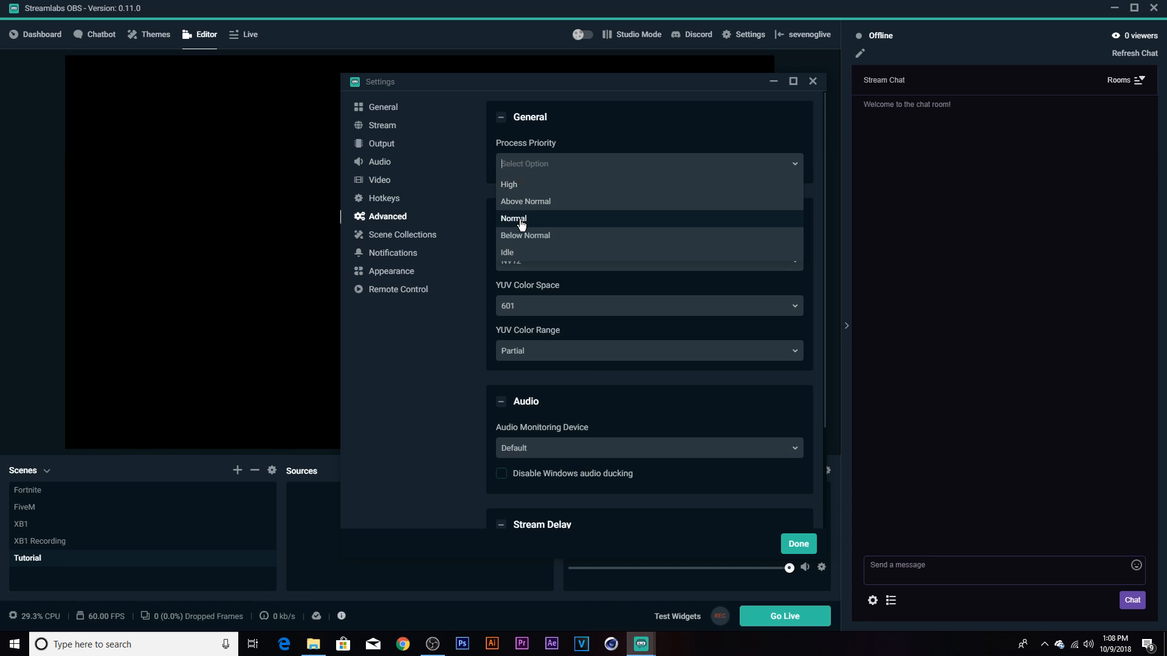
left_click(463, 386)
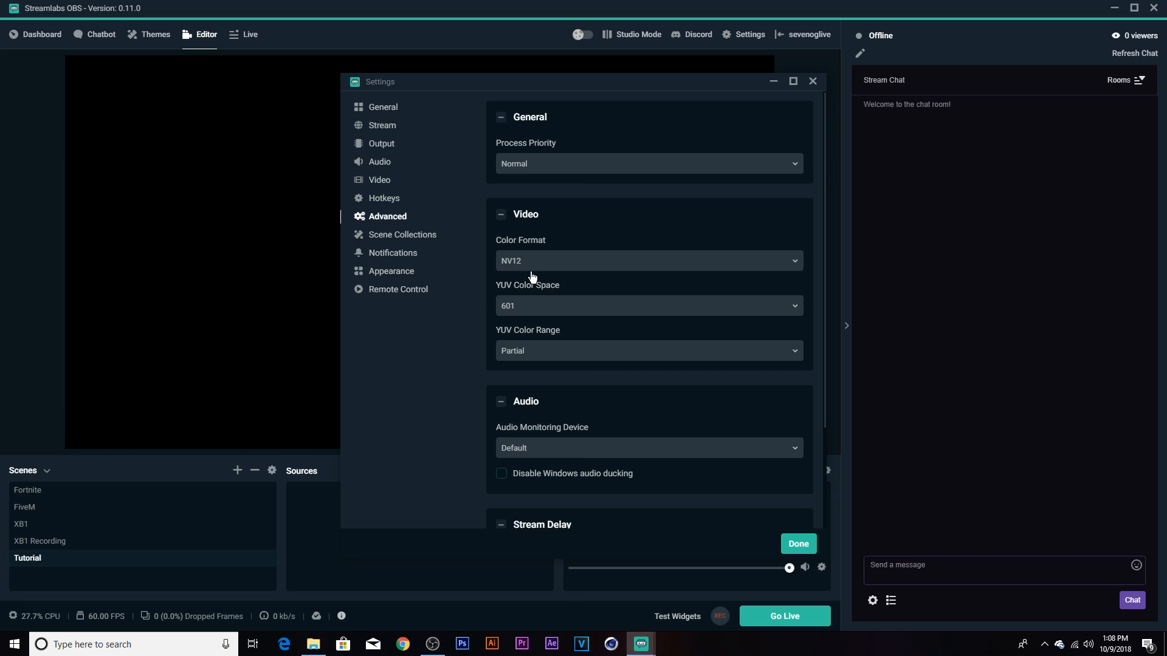
scroll(529, 286, "down", 1)
left_click(528, 209)
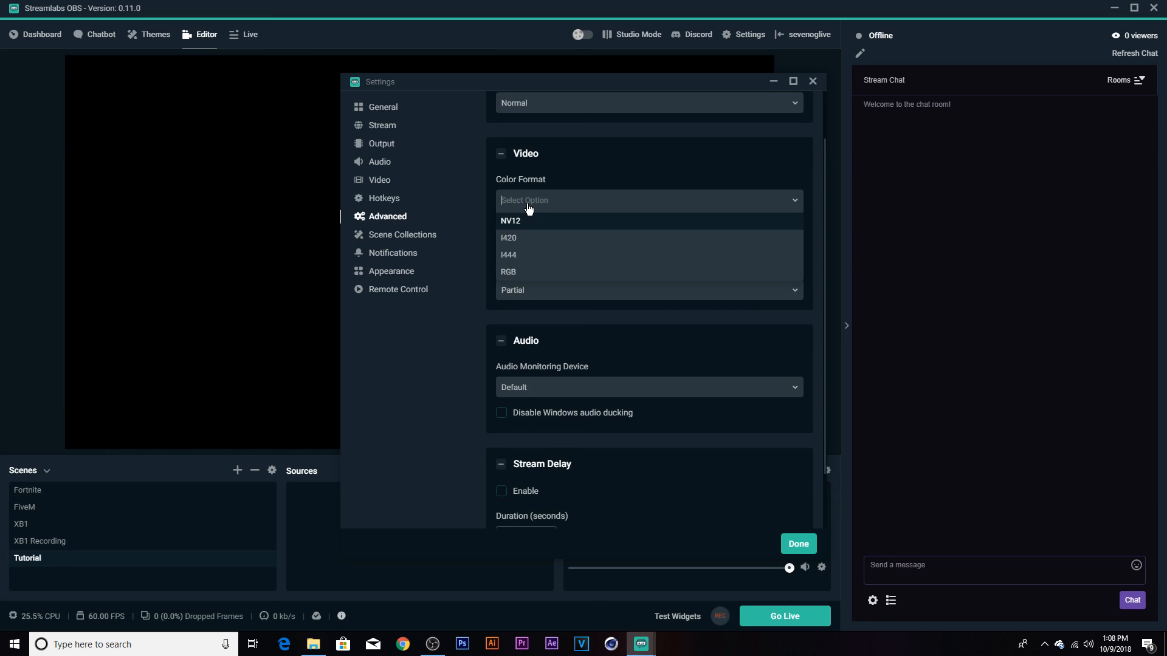
left_click(469, 341)
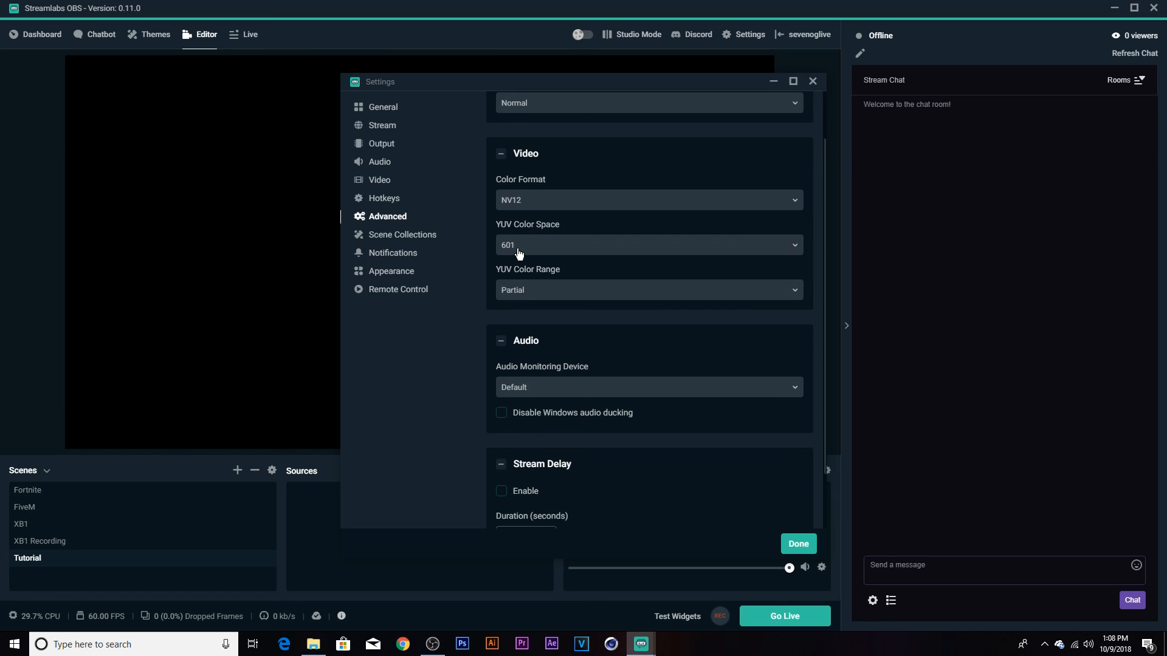
scroll(543, 368, "down", 1)
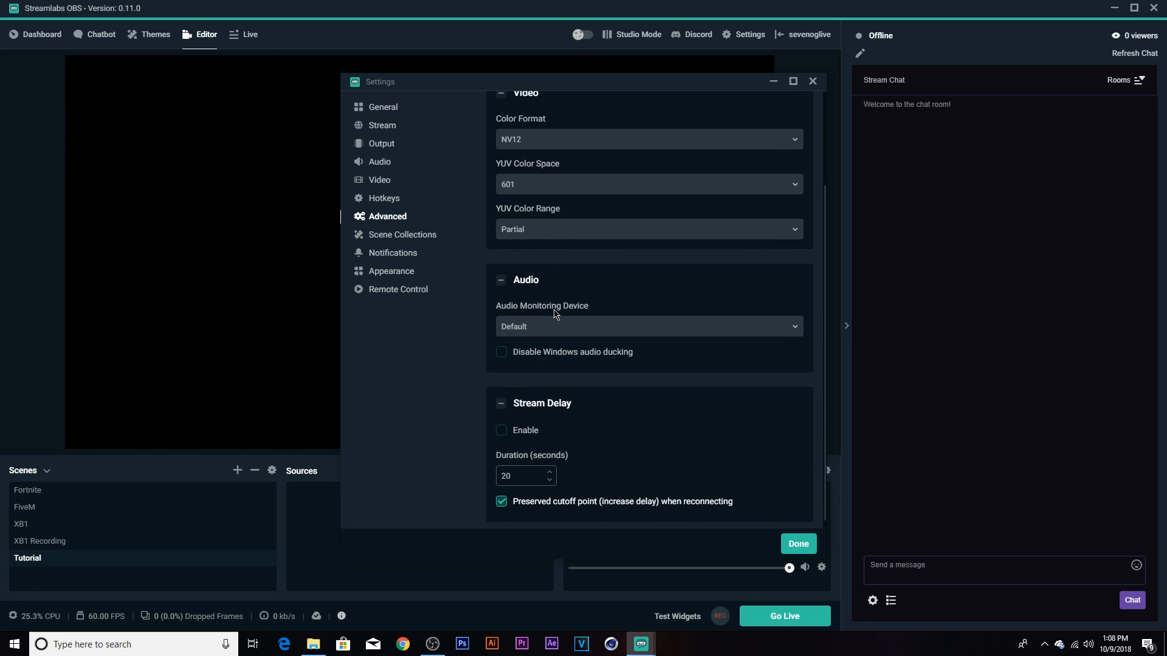
In the audio settings, set Desktop Audio Device 1 to Speakers (3- Scarlett Solo USB) and Mic/Auxiliary Device 1 to Microphone (3- Scarlett Solo USB)
left_click(387, 164)
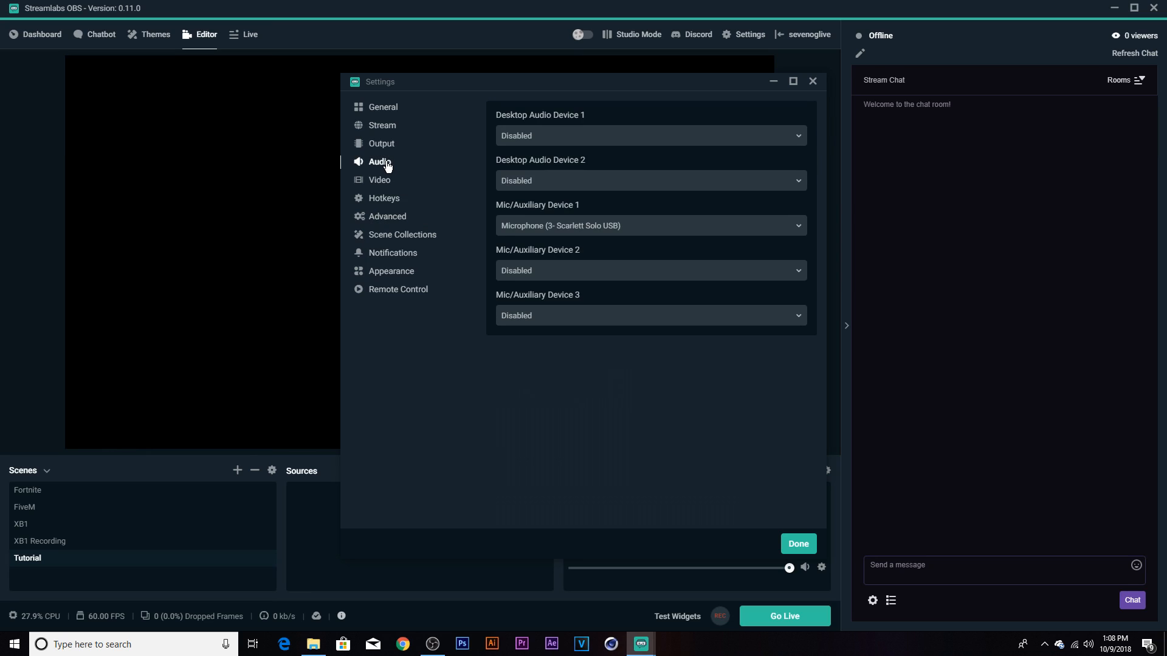
left_click(559, 143)
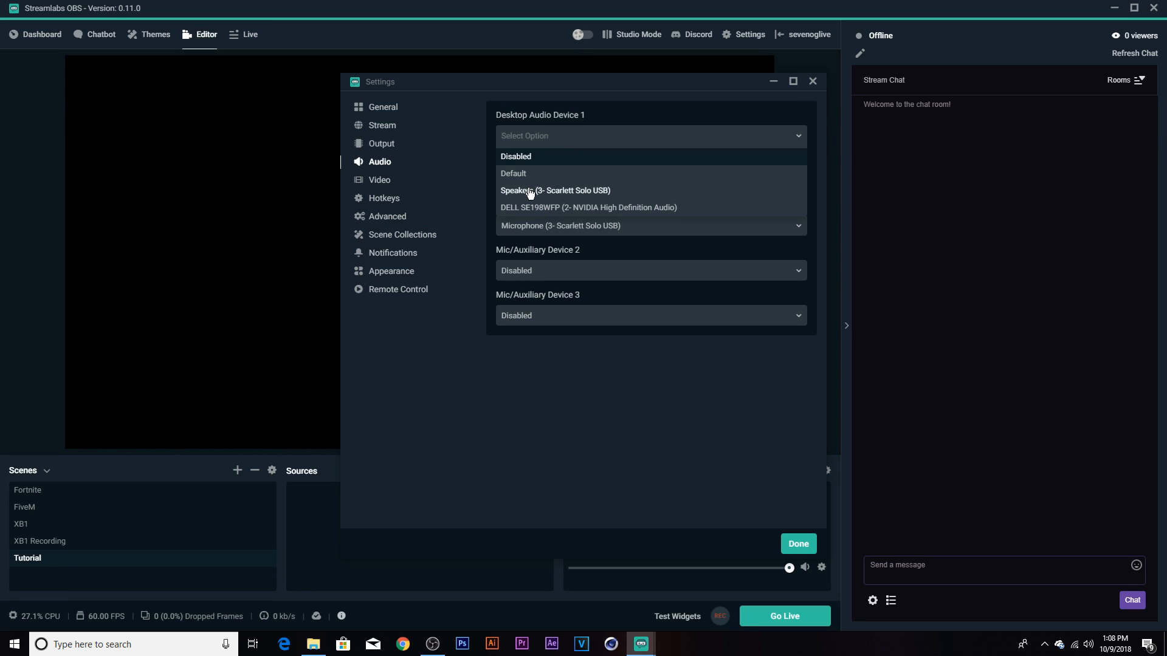
left_click(530, 191)
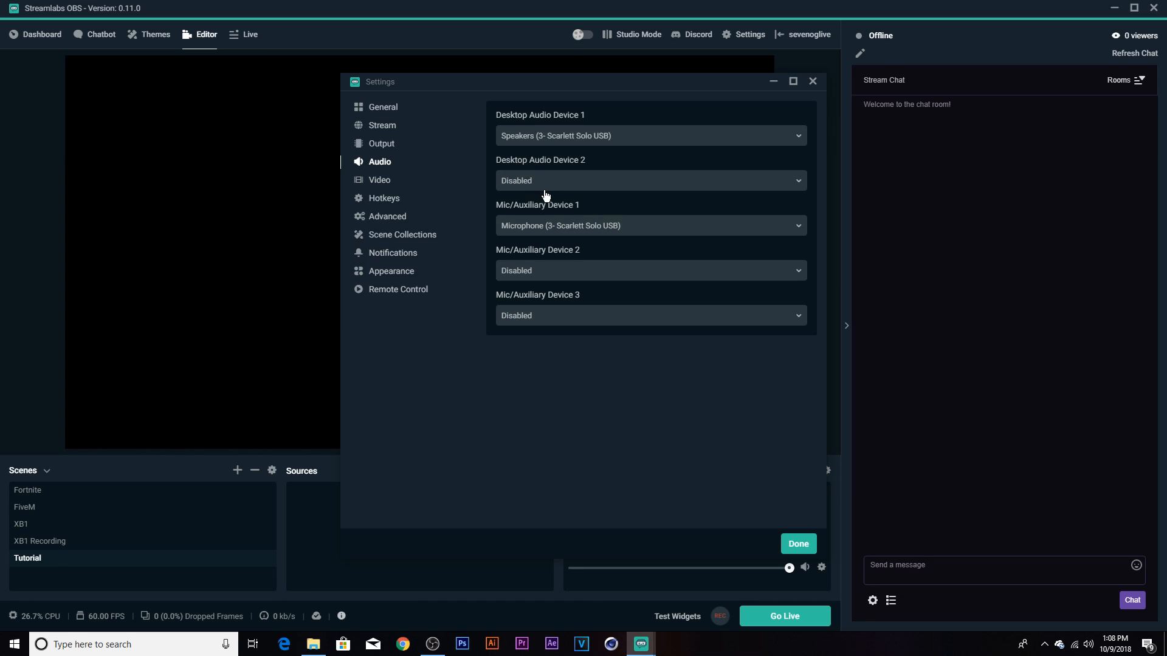
left_click(535, 229)
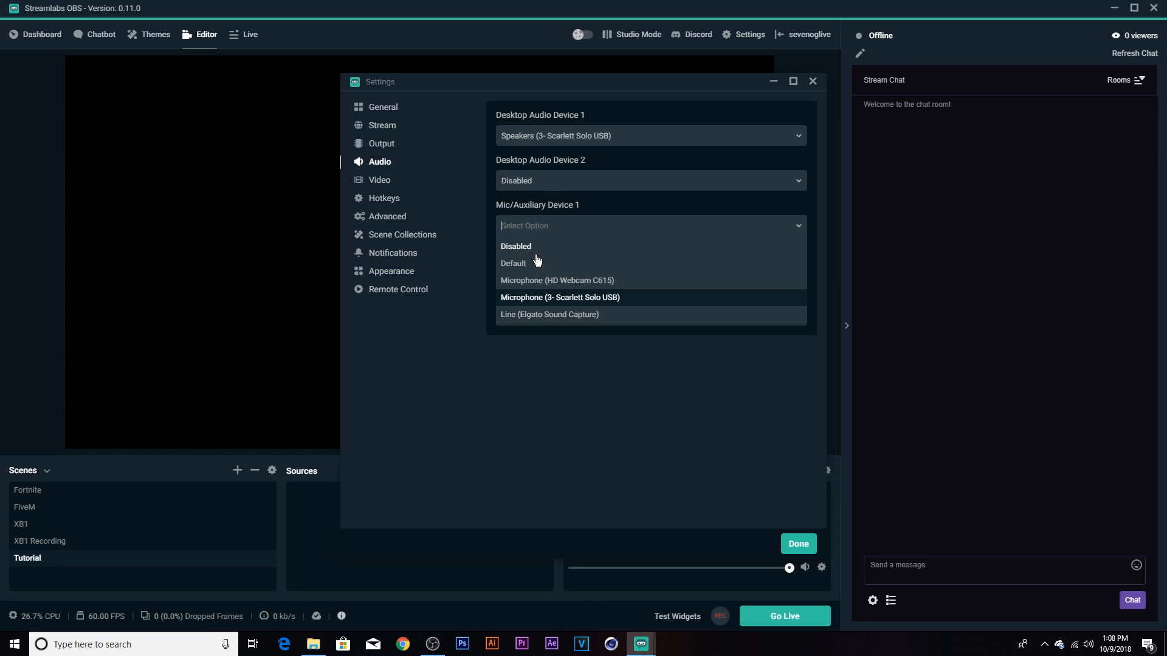
left_click(530, 298)
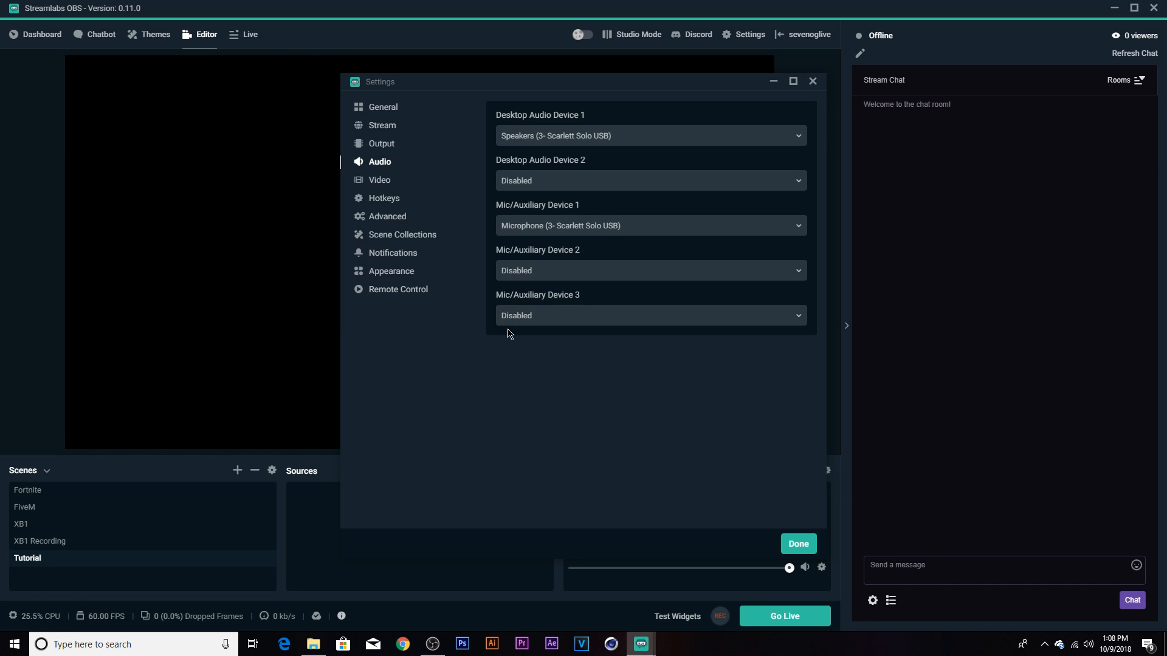
Look at the Mic/Auxiliary Device 2 choices, the output resolution options in the video settings, and the hotkey assignments
left_click(527, 272)
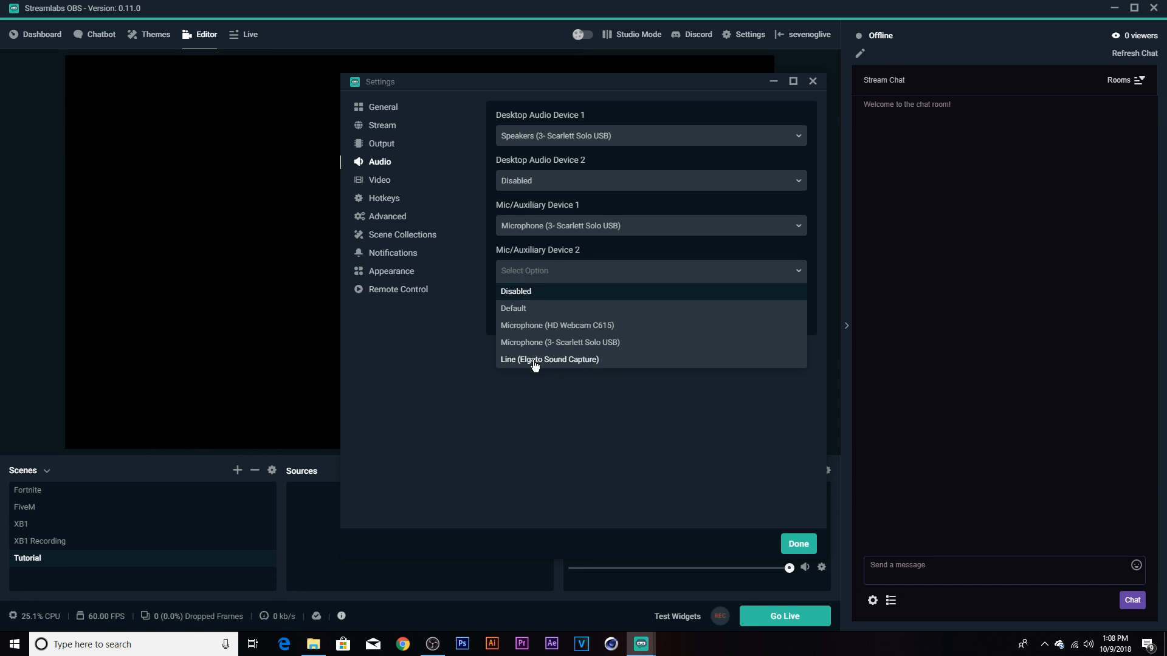
left_click(472, 360)
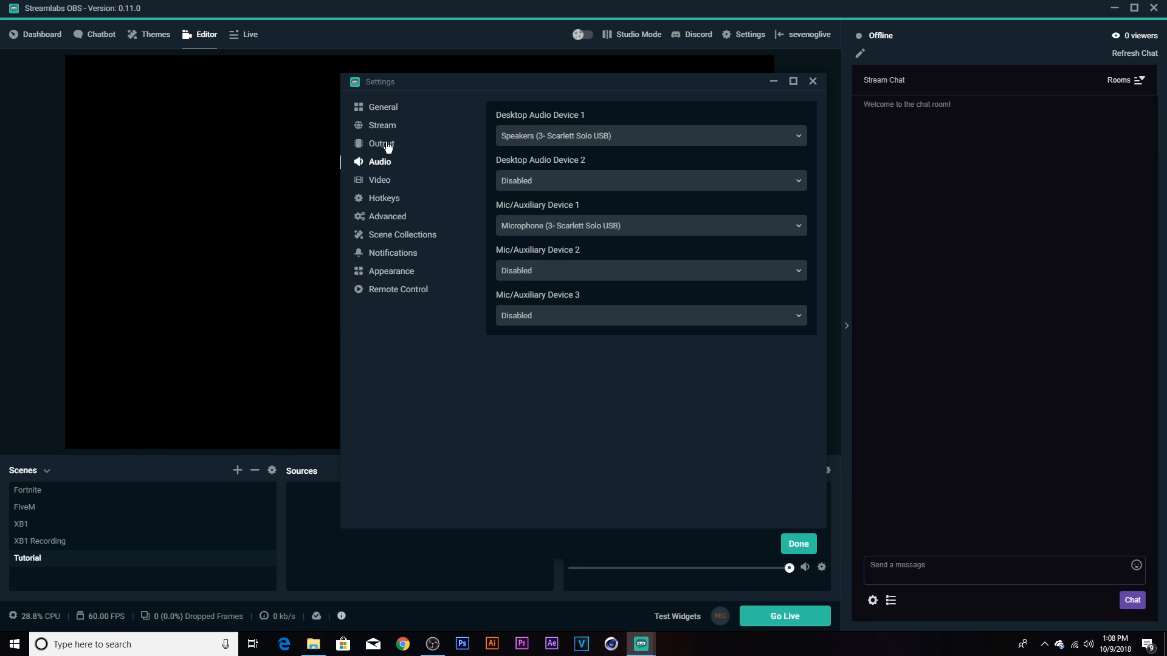
left_click(378, 182)
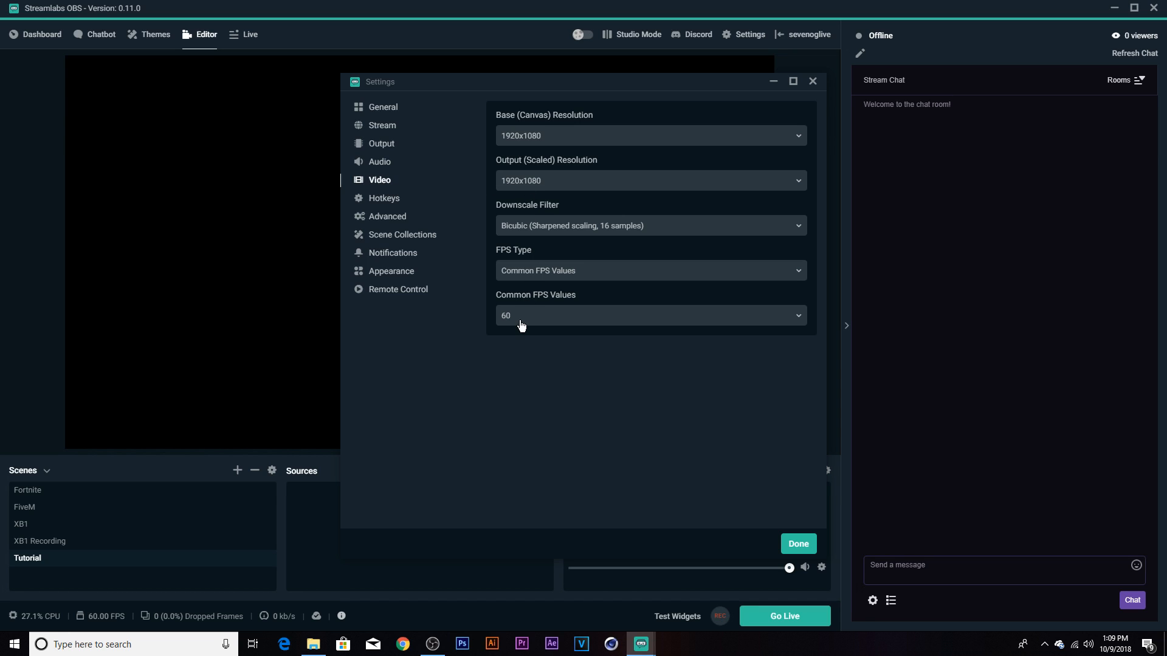
left_click(521, 185)
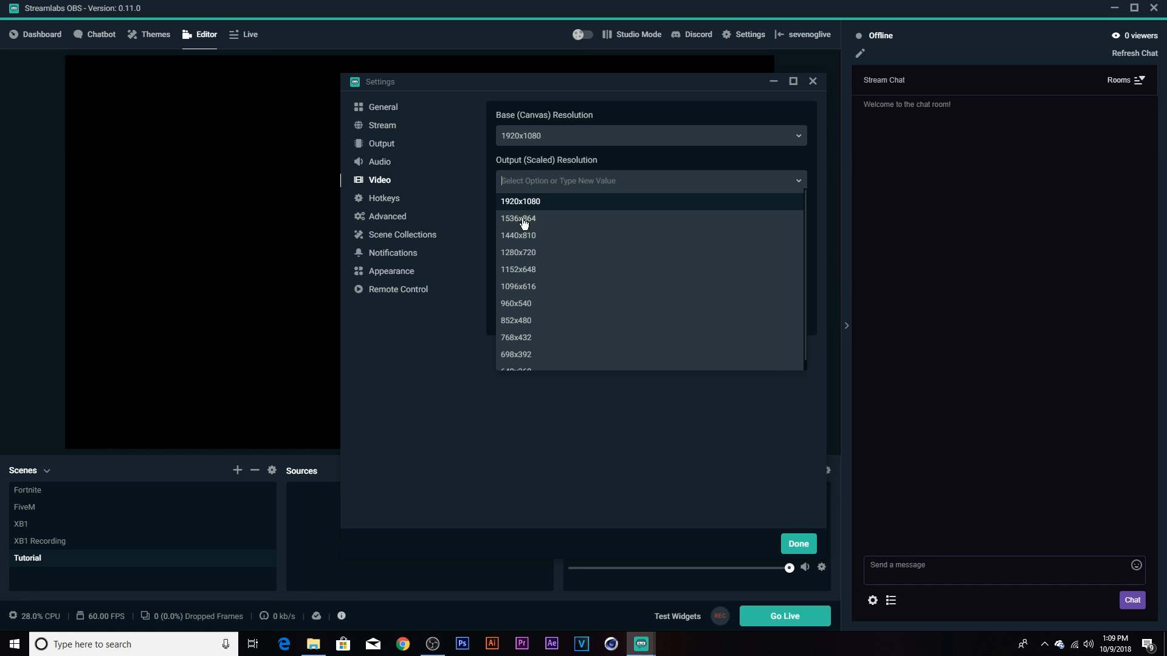
left_click(470, 359)
left_click(471, 201)
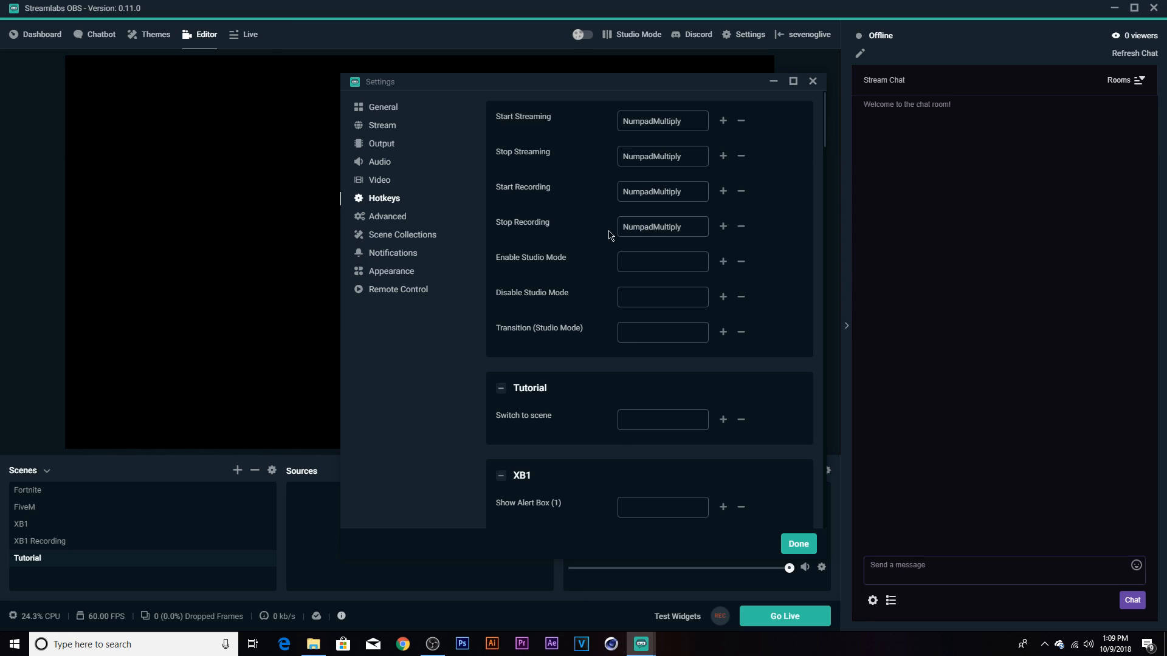
In the appearance settings, switch night mode off to preview the light interface, and switch it back on
left_click(397, 270)
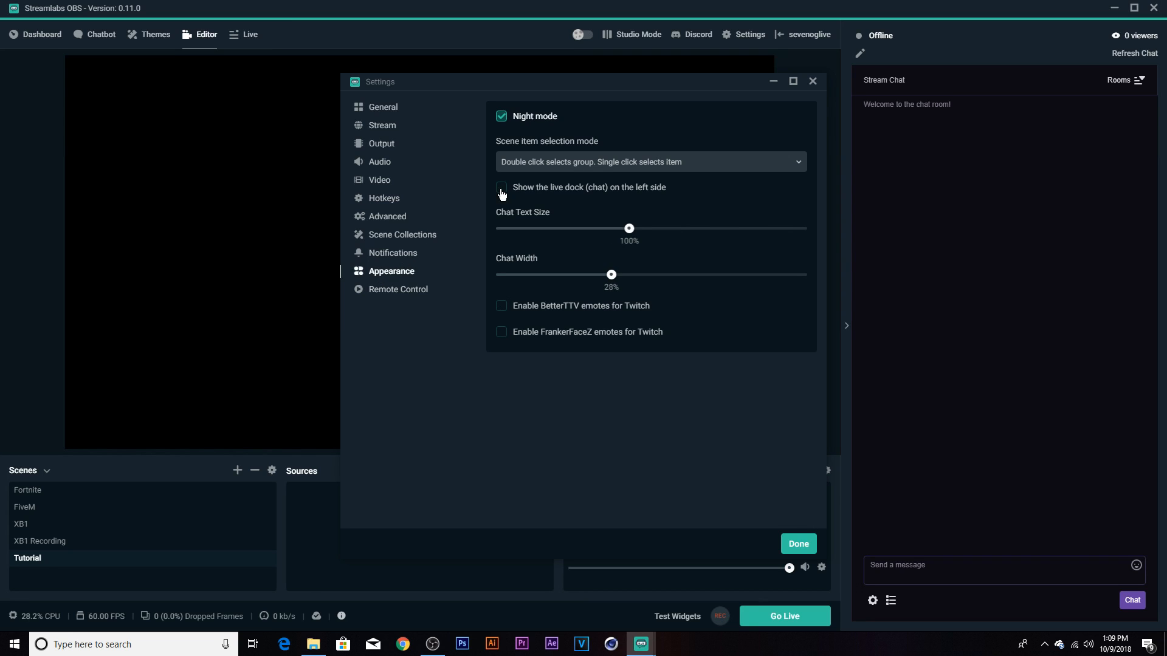
left_click(502, 118)
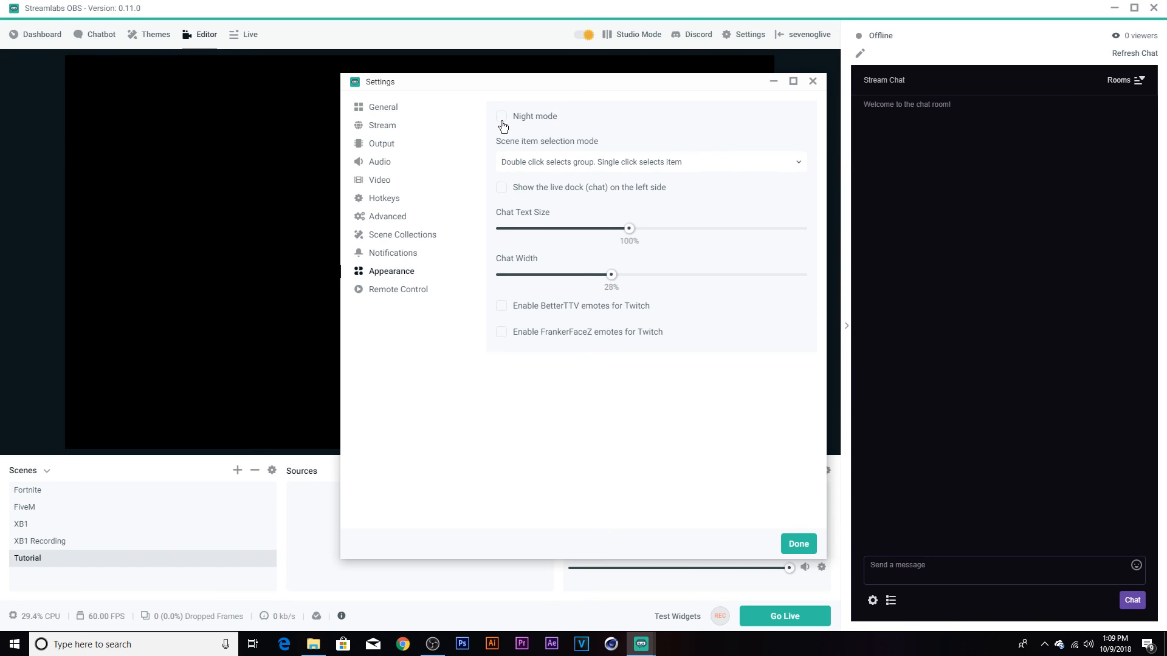
left_click(502, 122)
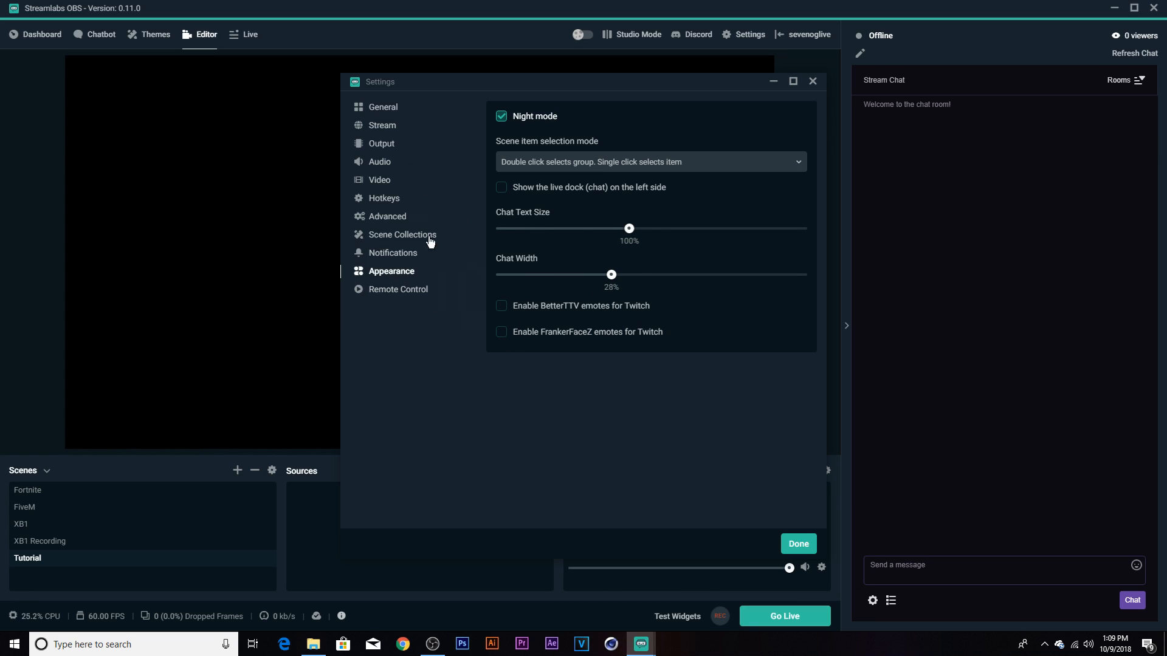
Close the settings and look through the available scene themes and the chatbot modules
left_click(795, 546)
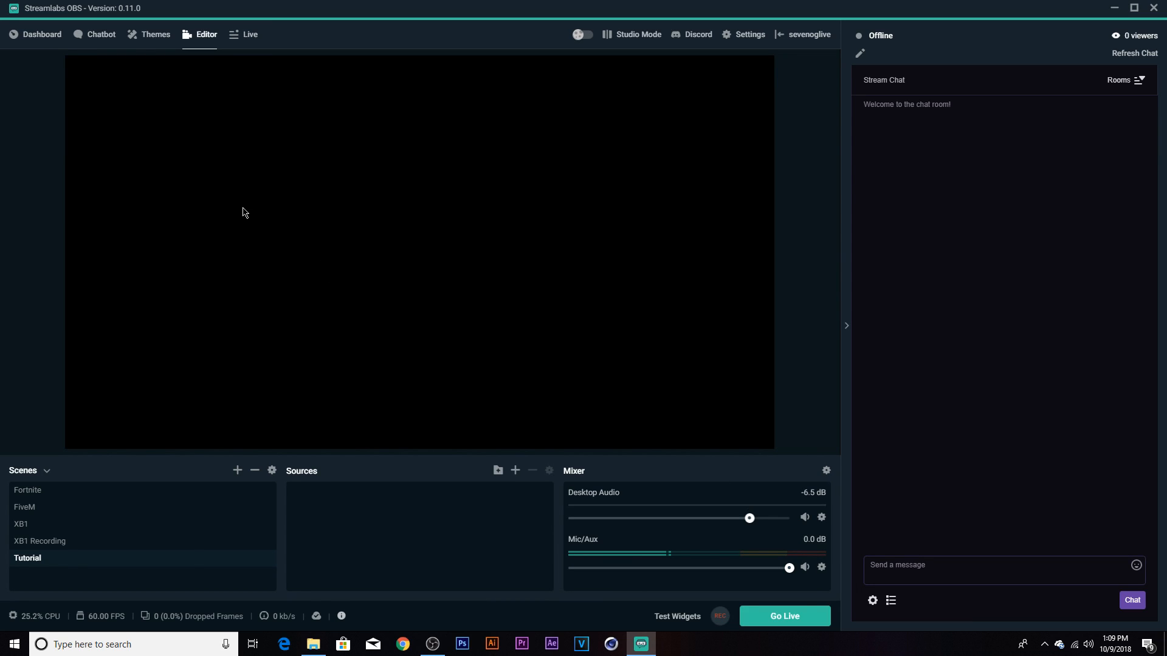
left_click(134, 42)
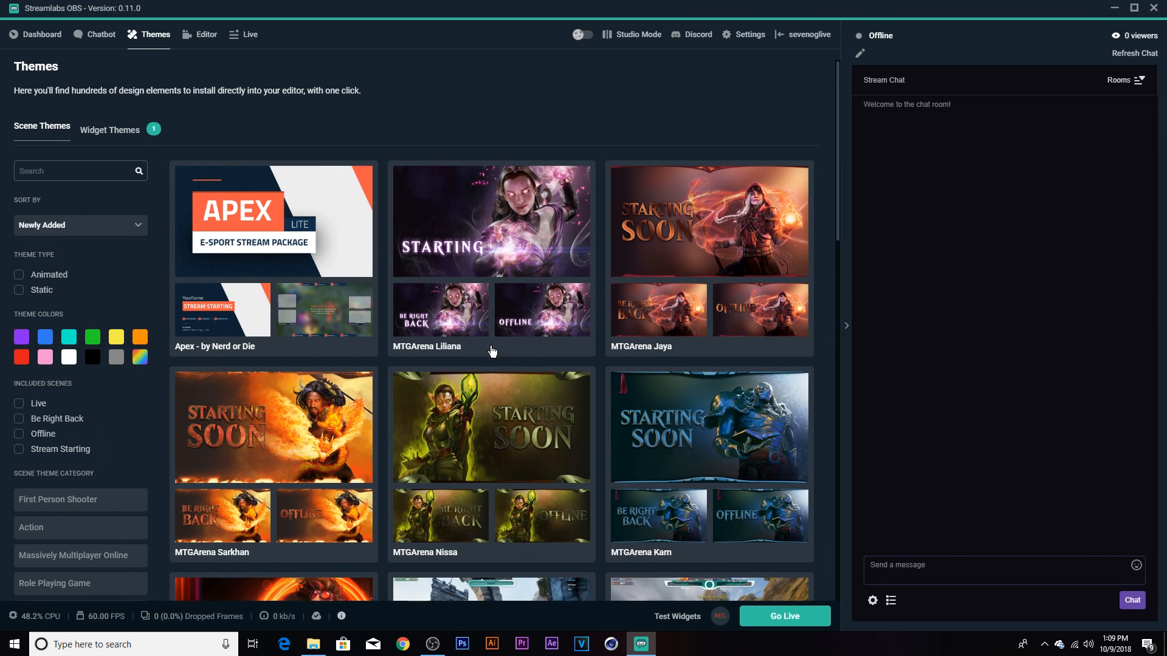
scroll(438, 263, "down", 9)
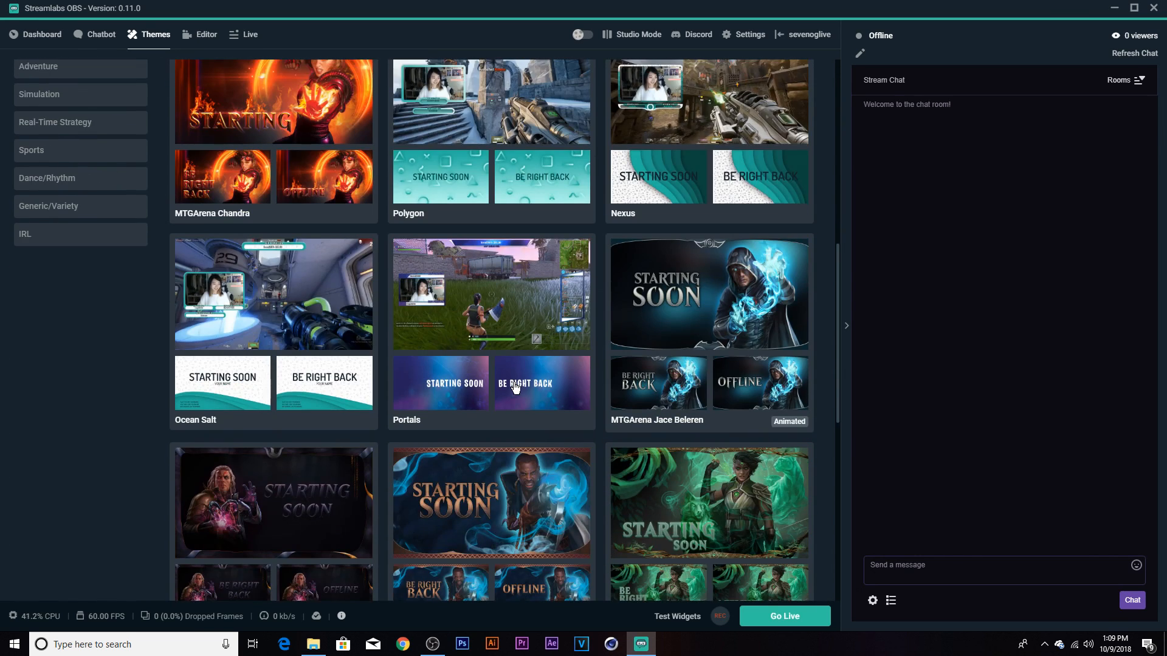
scroll(515, 388, "down", 6)
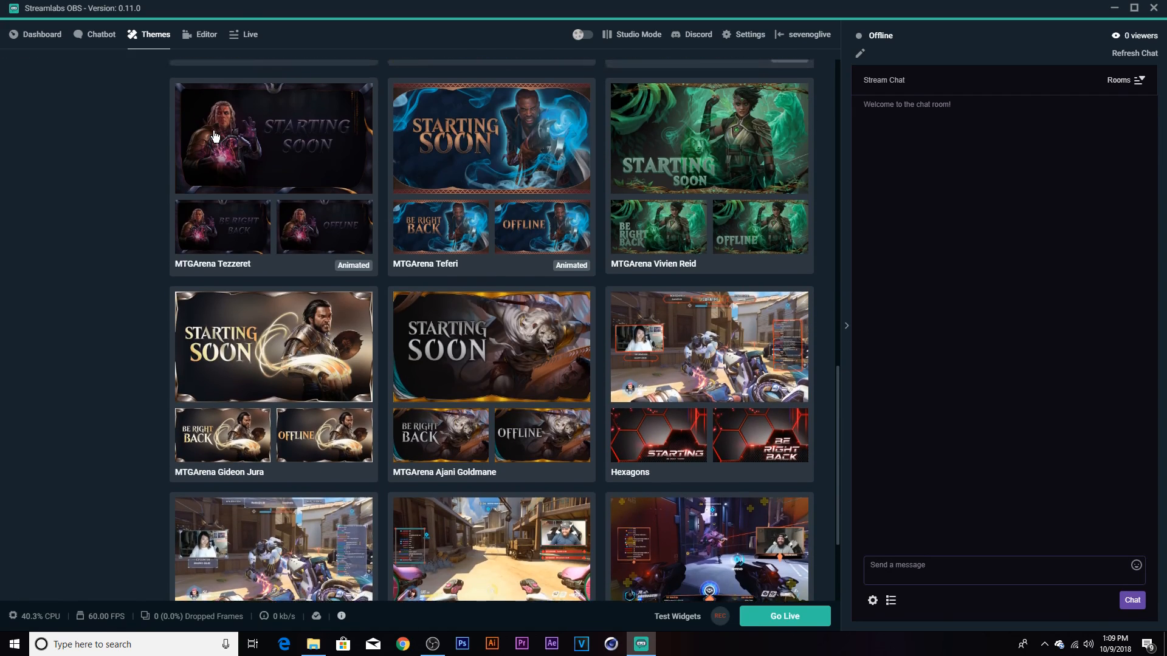
scroll(214, 135, "up", 7)
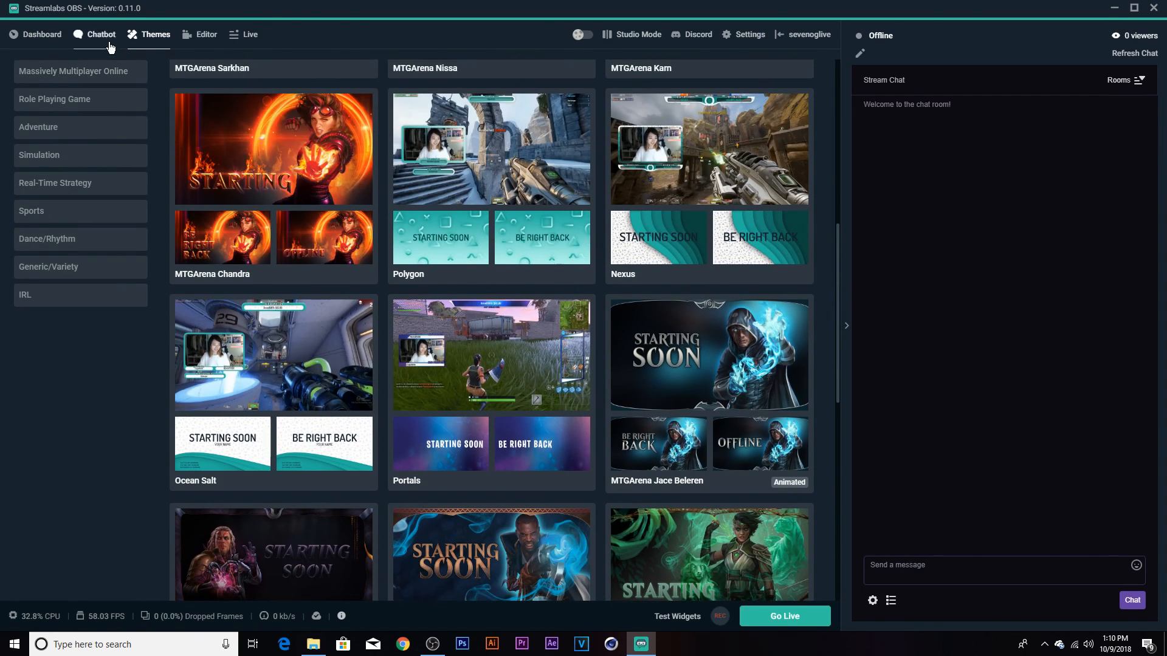
left_click(101, 34)
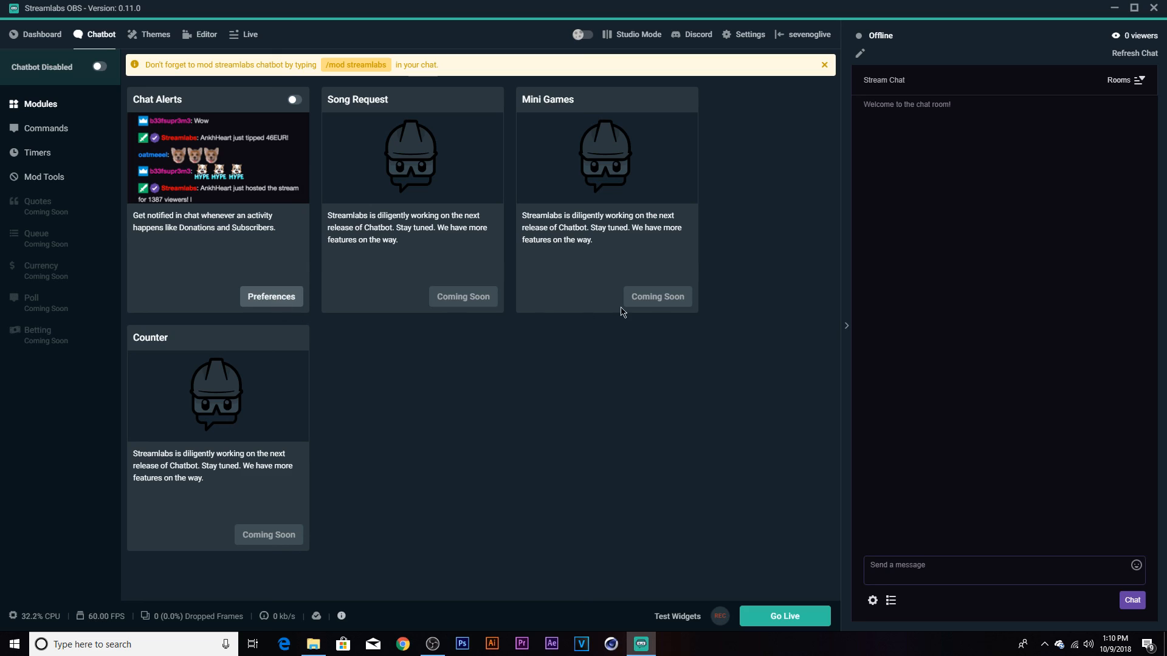
left_click(42, 36)
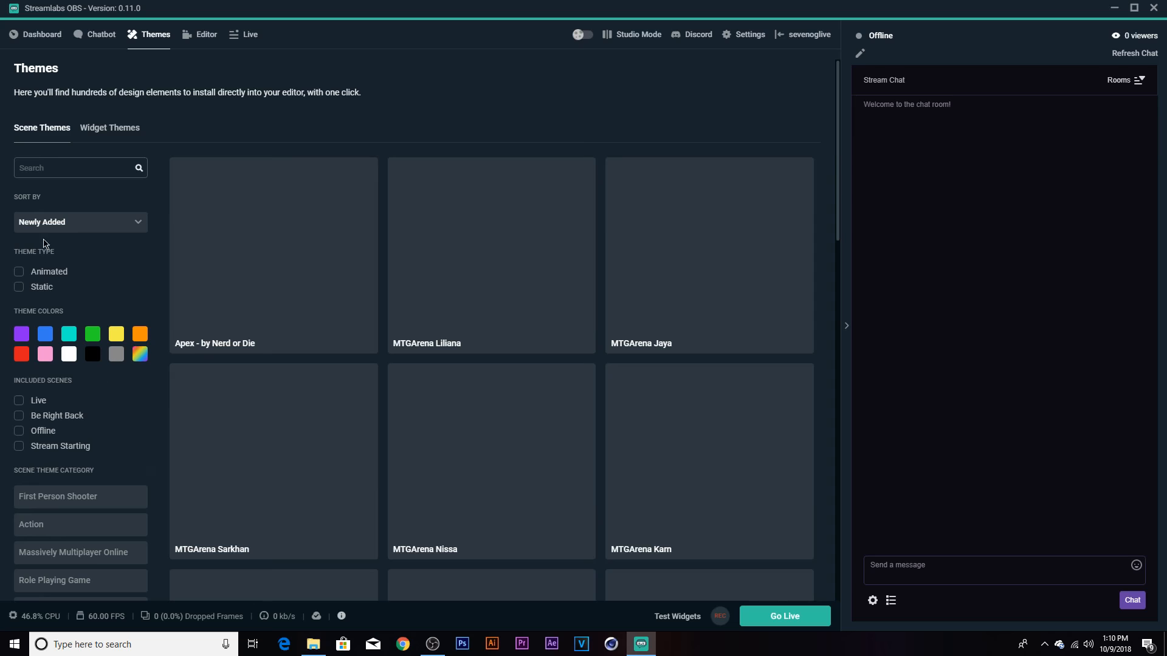
Browse the widget themes and install the Minimal RGB widget theme
left_click(93, 139)
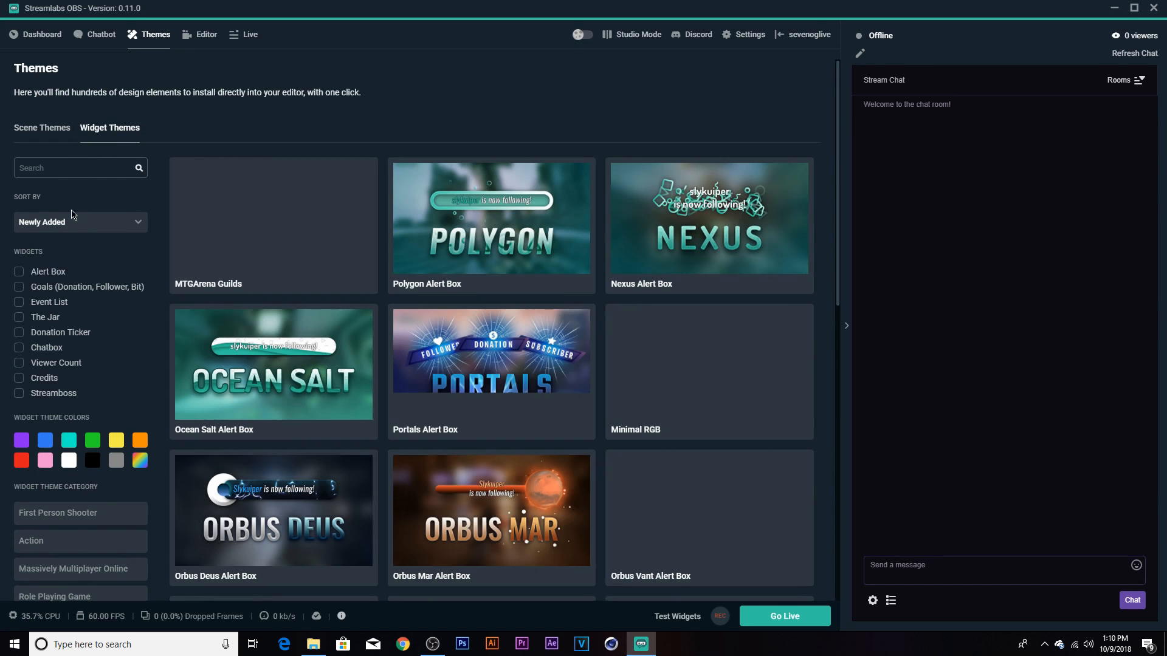
scroll(544, 389, "down", 3)
scroll(544, 389, "down", 2)
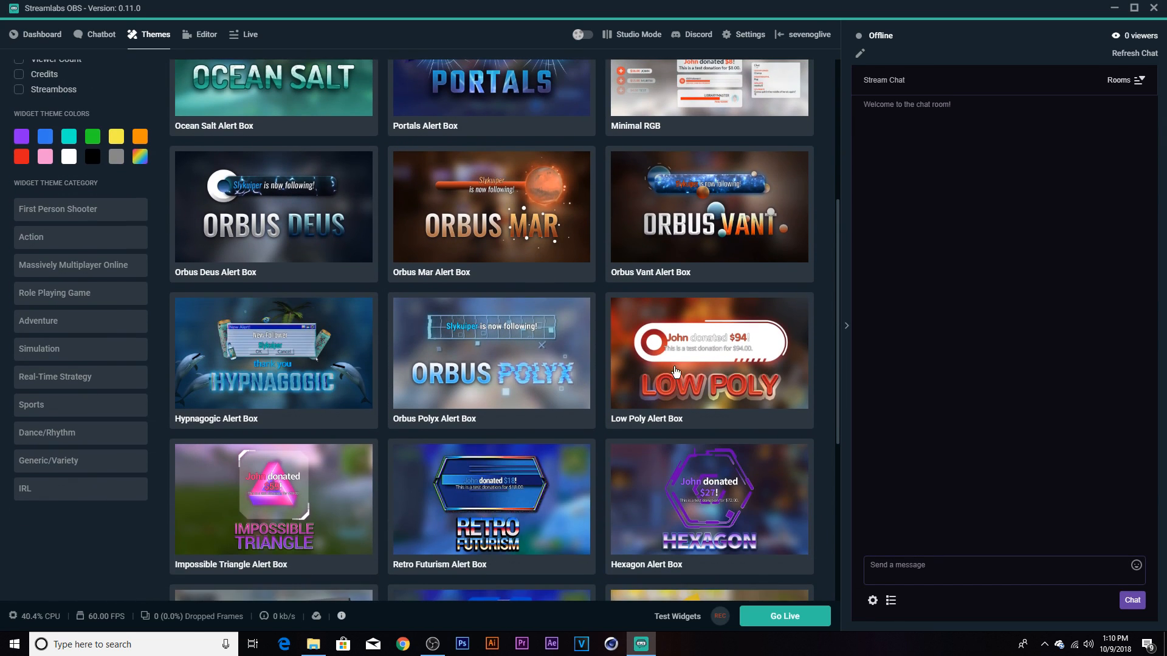
scroll(679, 350, "up", 4)
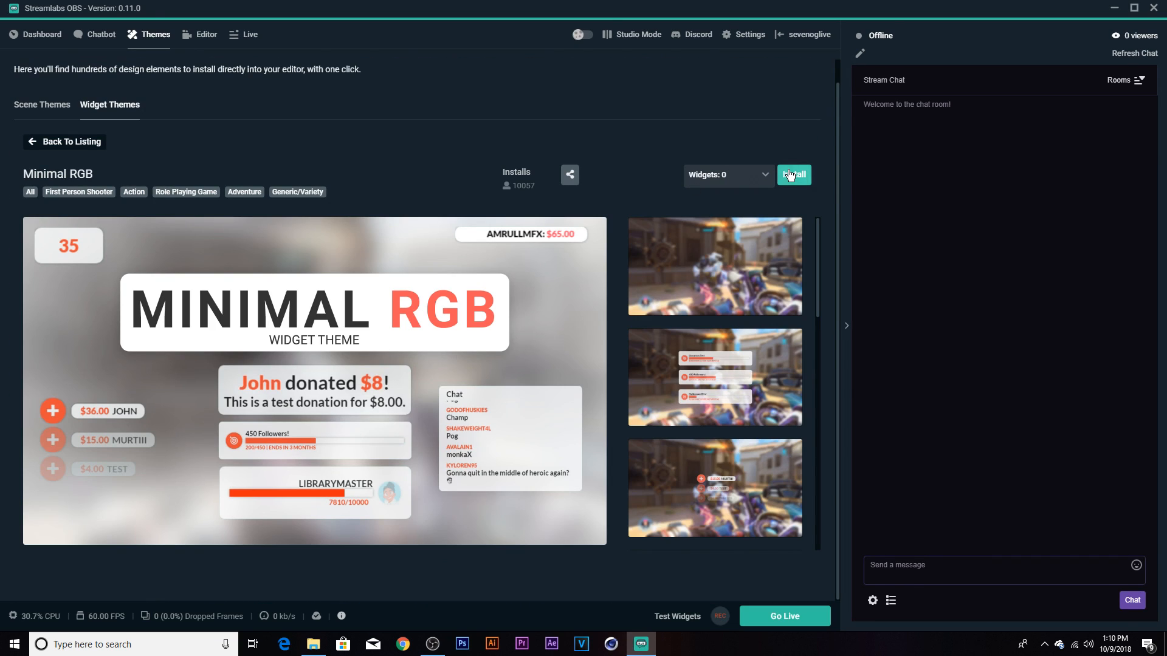
left_click(792, 175)
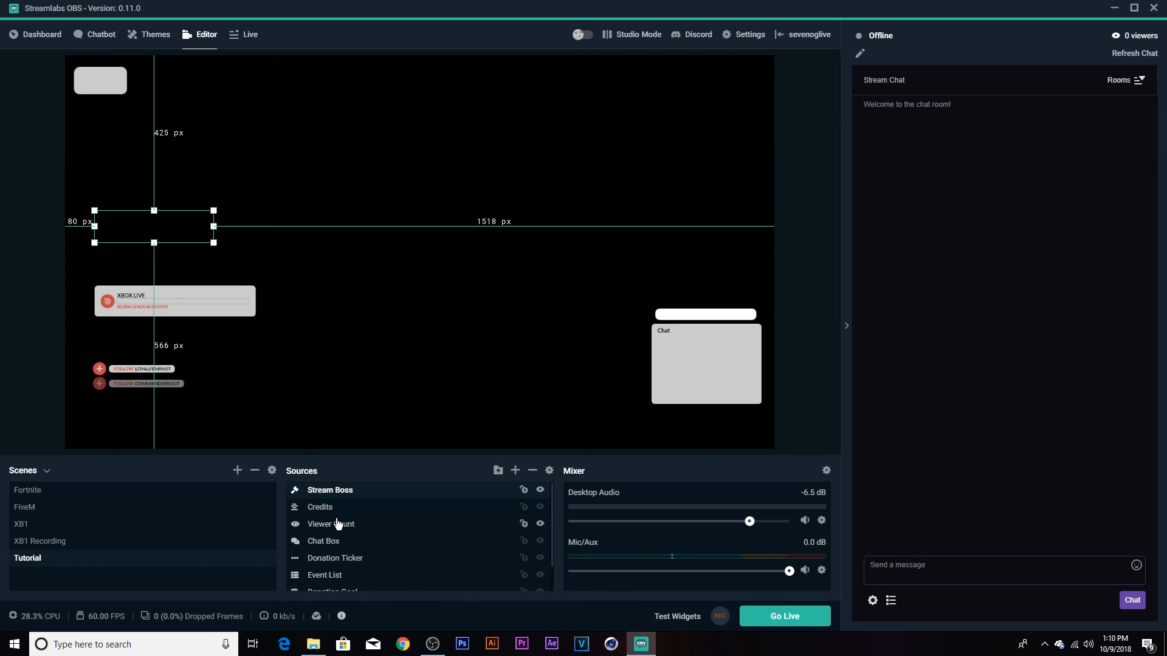
Create a source folder in the Tutorial scene, keeping the name New Folder
scroll(339, 534, "down", 1)
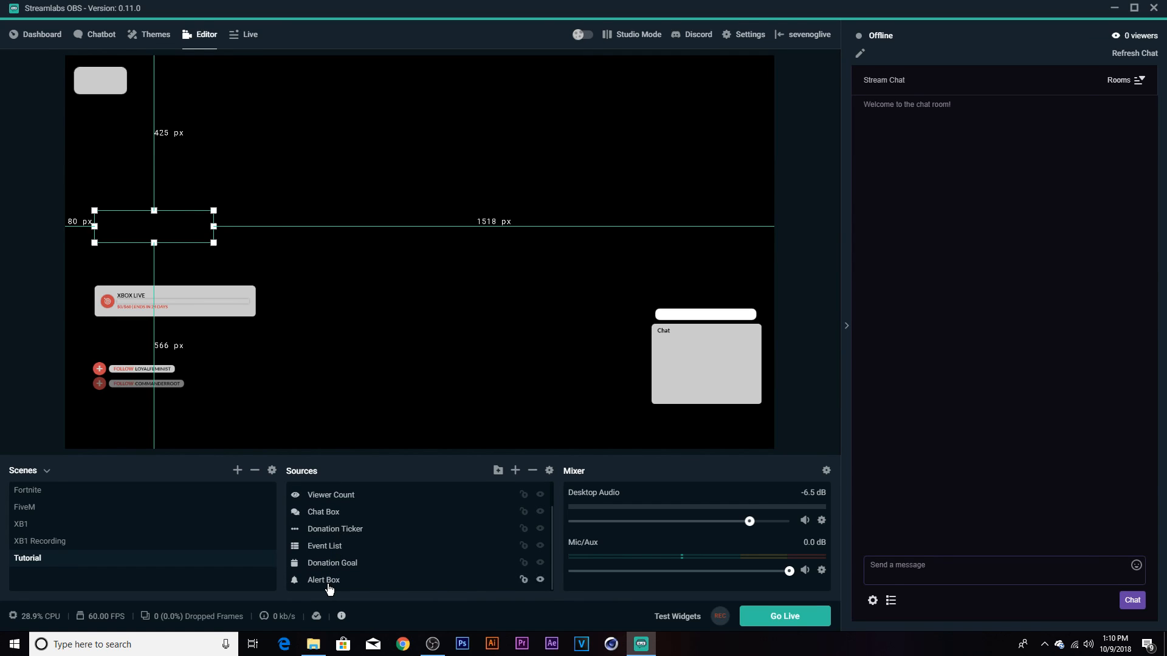
left_click(498, 470)
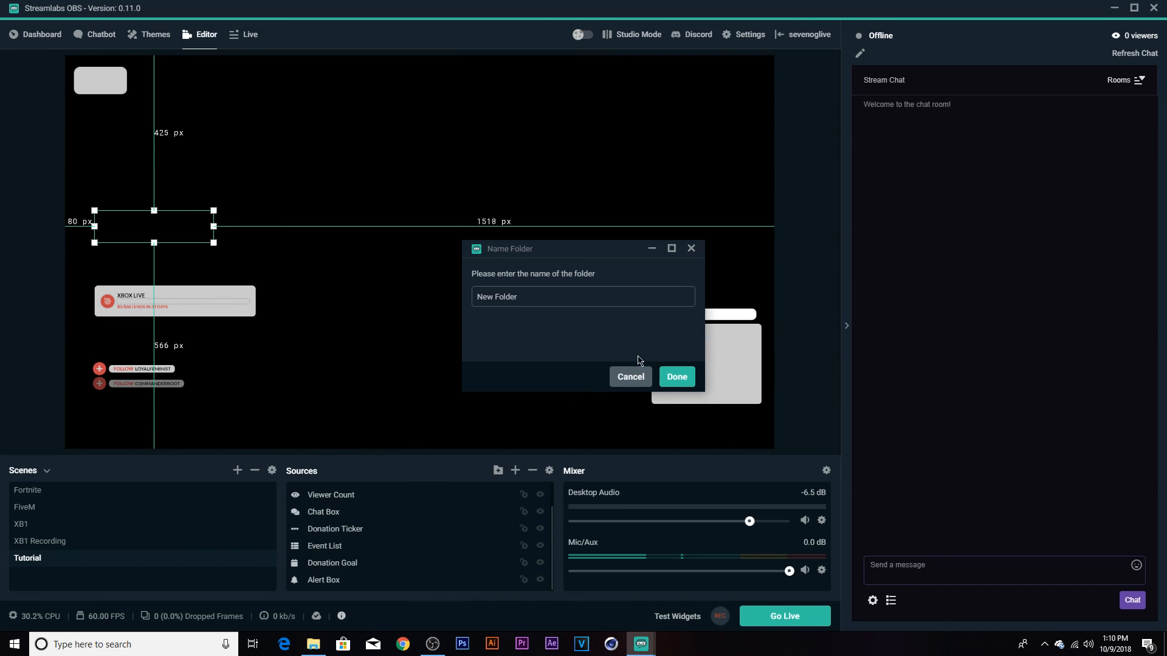
left_click(677, 377)
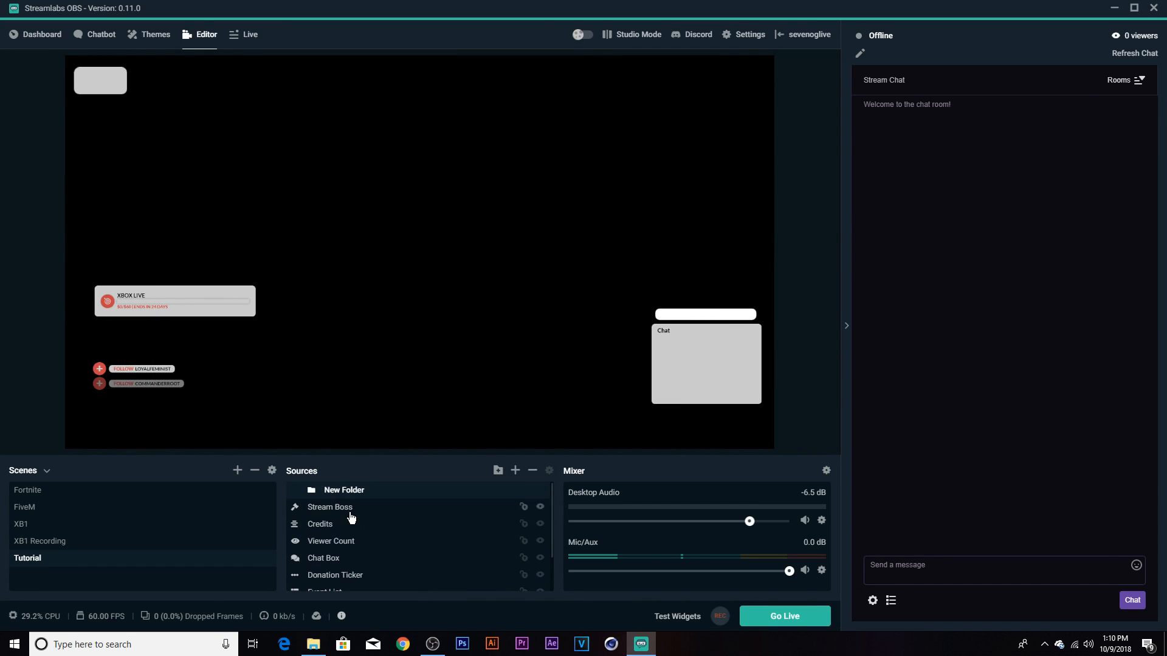
Select all the installed widget sources, from Stream Boss through Alert Box, and move them into the new source folder
scroll(350, 517, "down", 2)
key("ctrl+a")
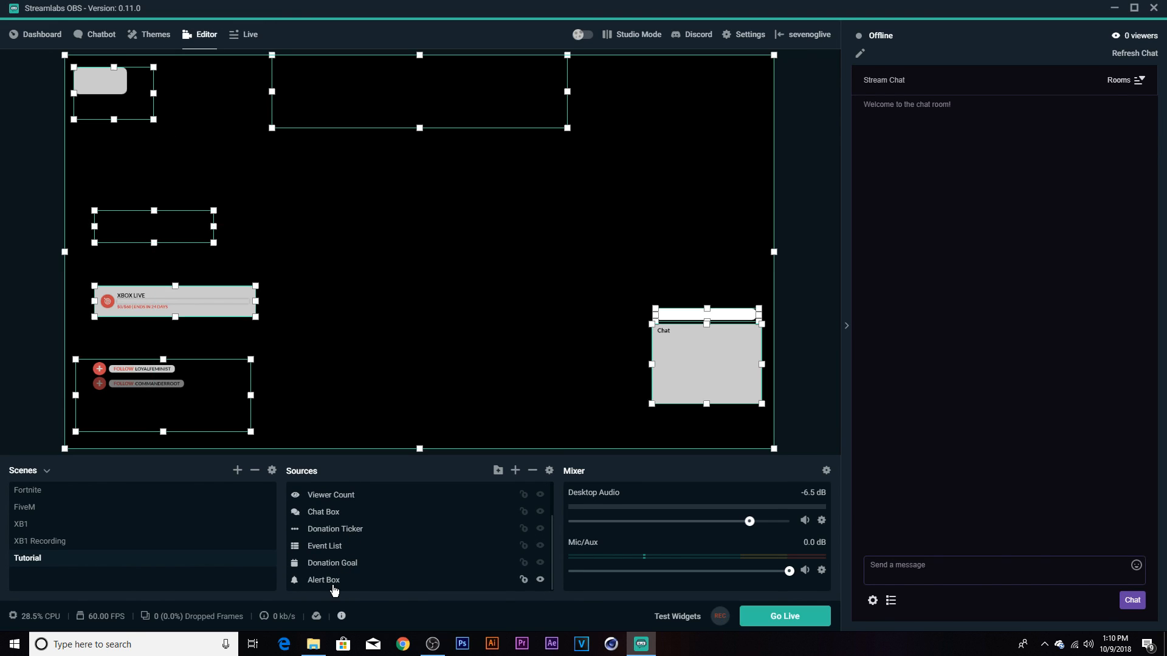
scroll(349, 559, "up", 2)
mouse_move(344, 515)
left_mouse_down()
mouse_move(340, 489)
mouse_move(350, 497)
left_mouse_up()
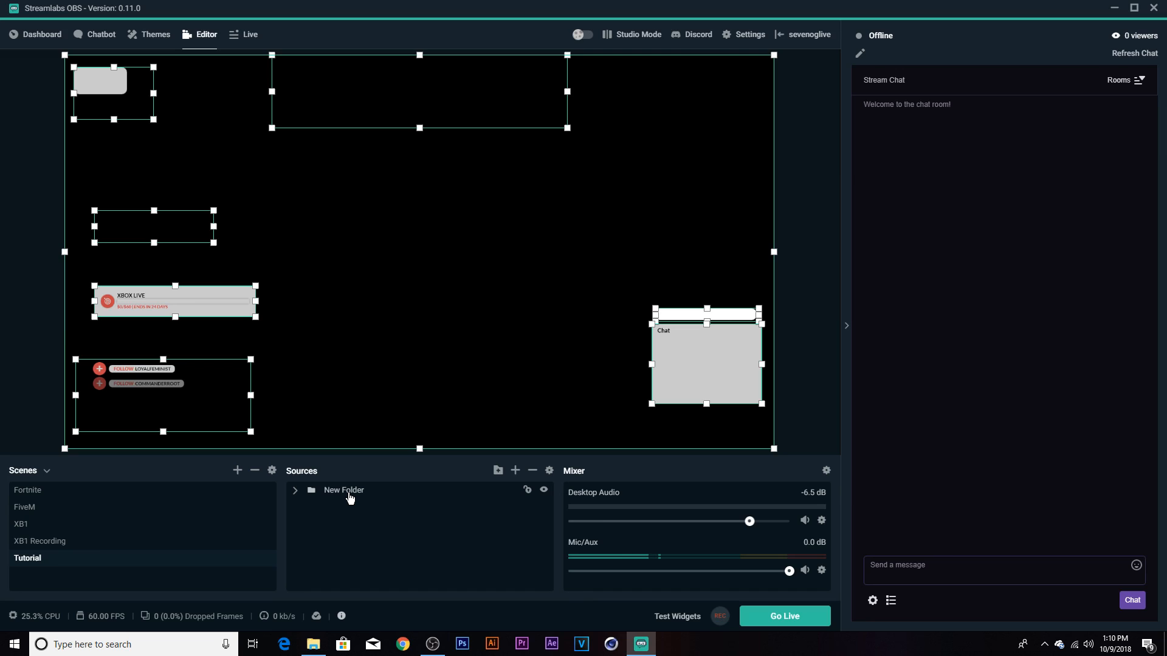
Rename the source folder as Tutorial
right_click(349, 496)
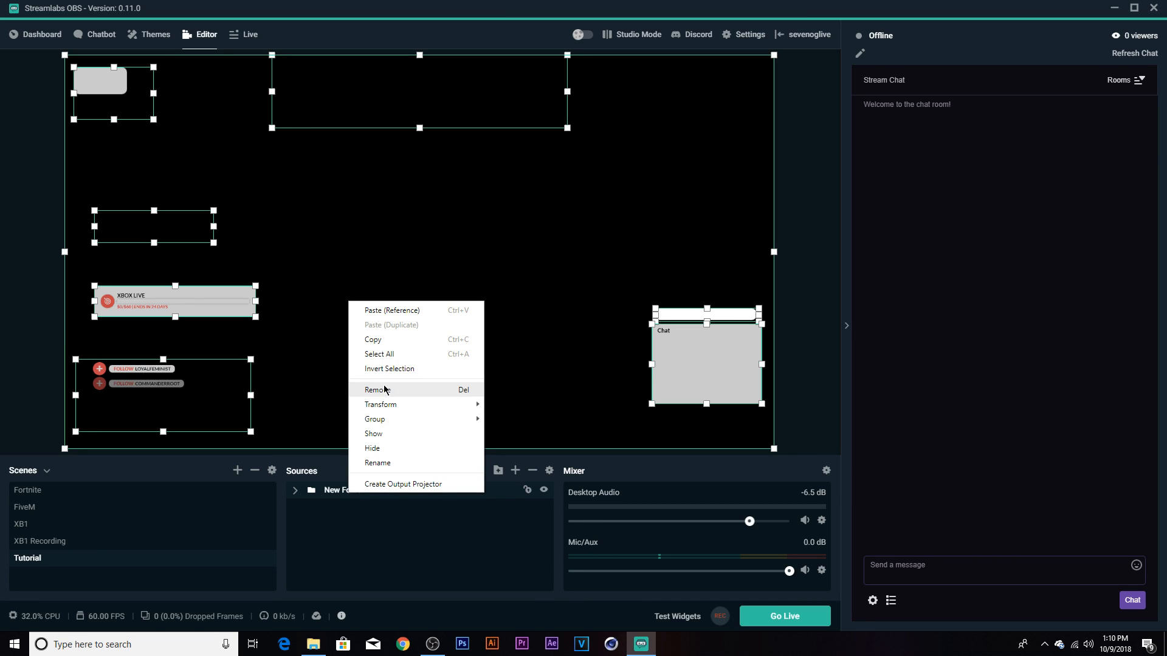
left_click(389, 463)
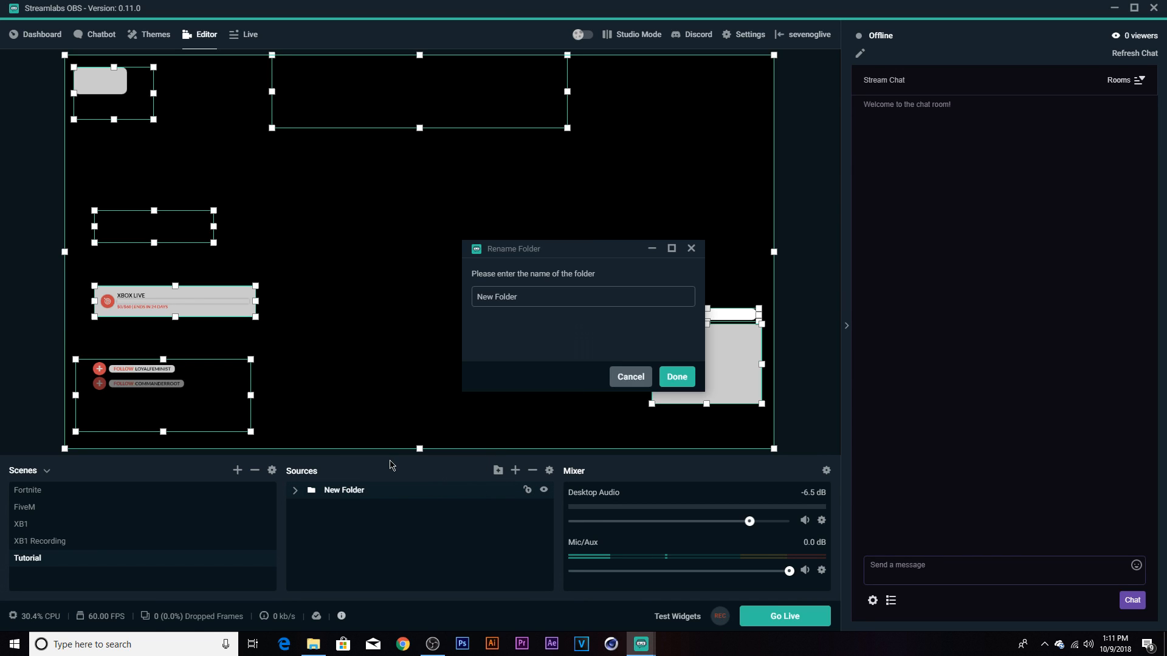
key("ctrl+a")
type("T")
left_click(672, 376)
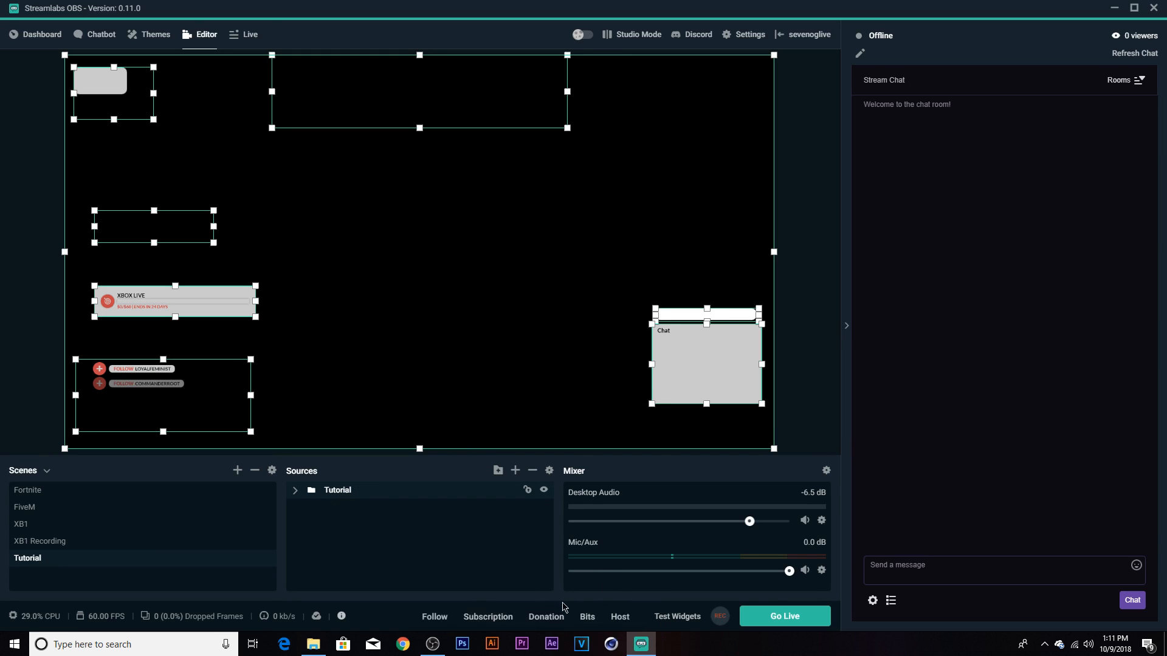
Trigger test follow, subscription and donation alerts to check the installed widgets on the canvas
left_click(441, 618)
left_click(471, 626)
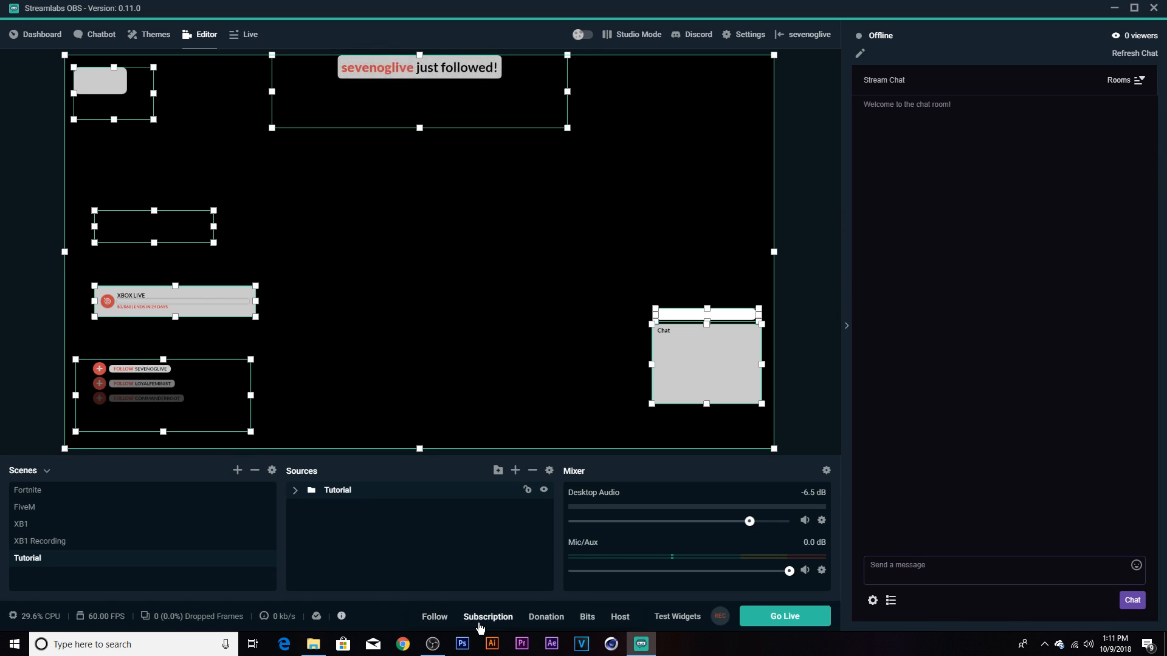
left_click(540, 618)
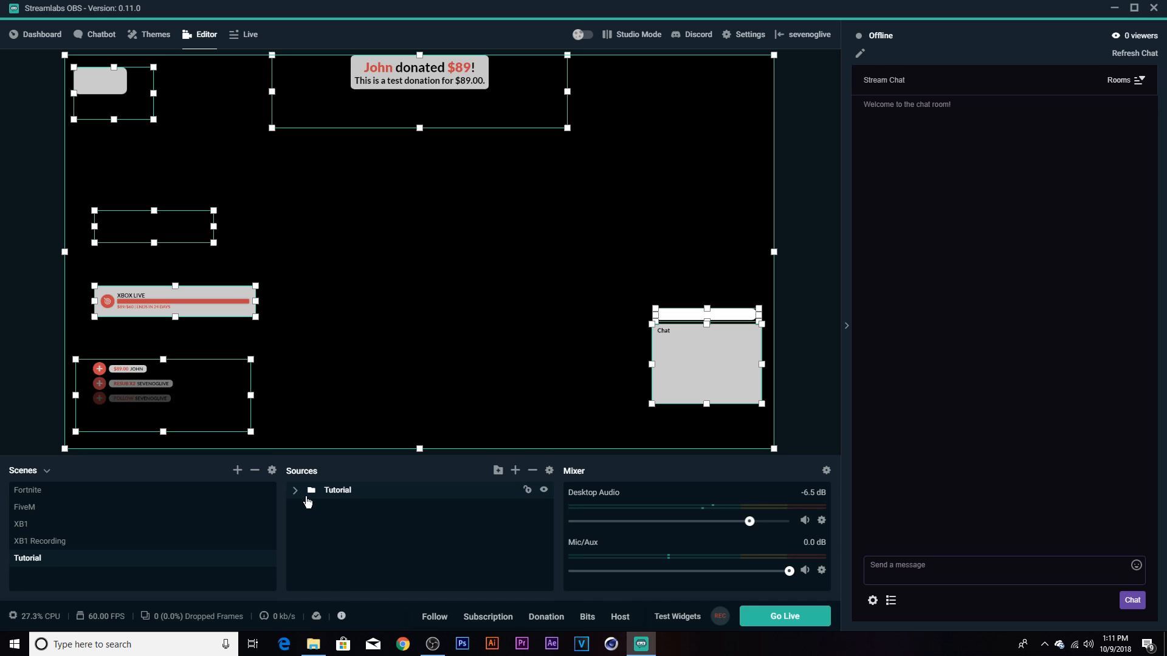
Move the Chat Box widget in the Tutorial folder up against the canvas's right edge, about 237 px below the top edge
left_click(296, 491)
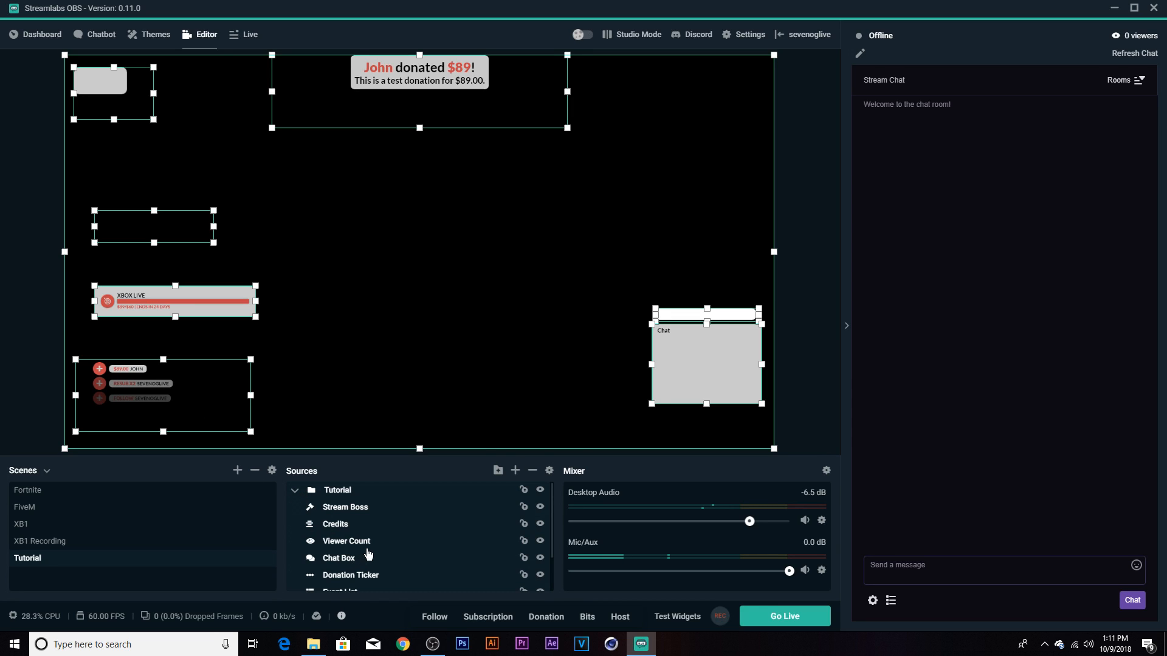
left_click(357, 544)
left_click(335, 524)
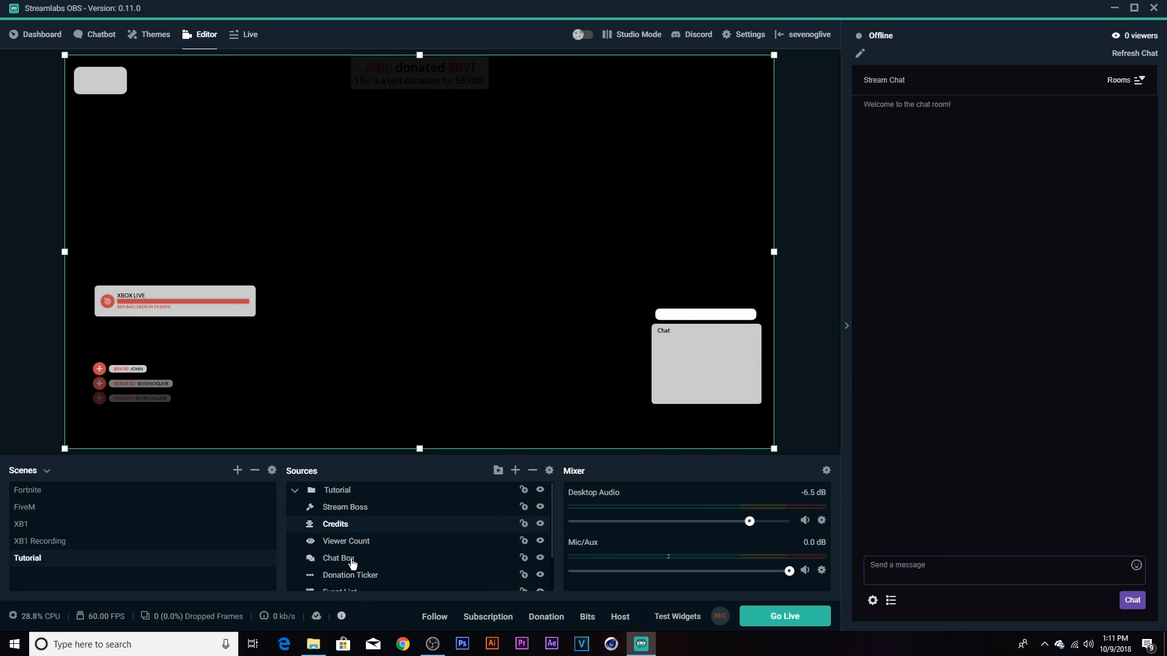
scroll(348, 557, "down", 2)
left_click(339, 515)
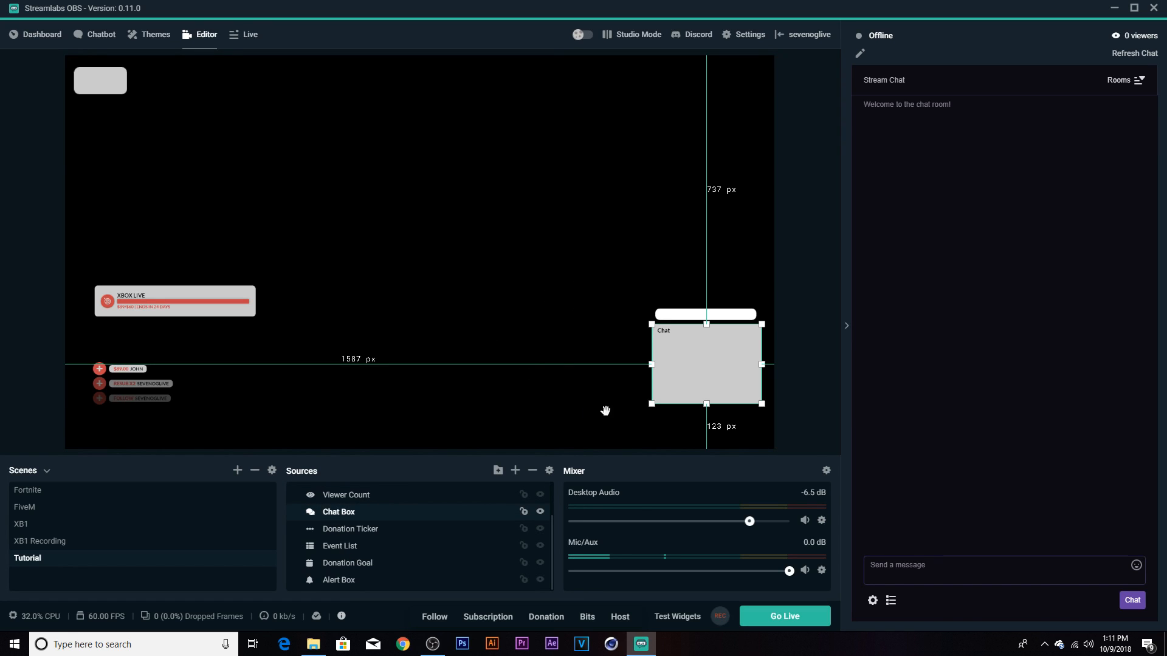
left_click(683, 352)
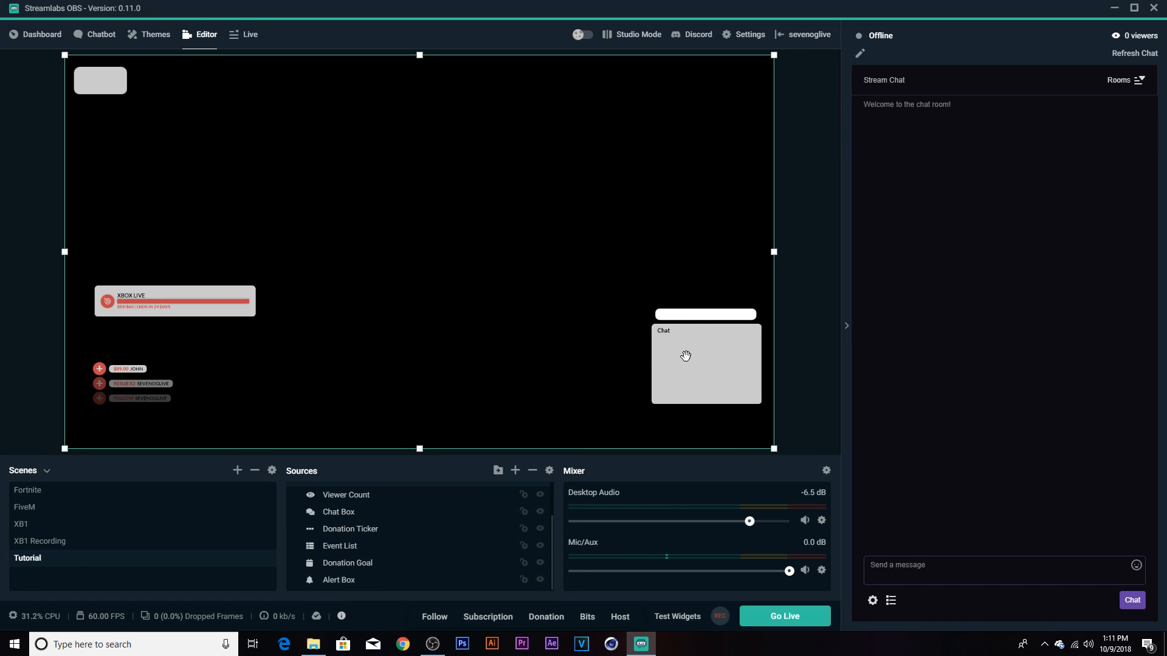
left_click(339, 512)
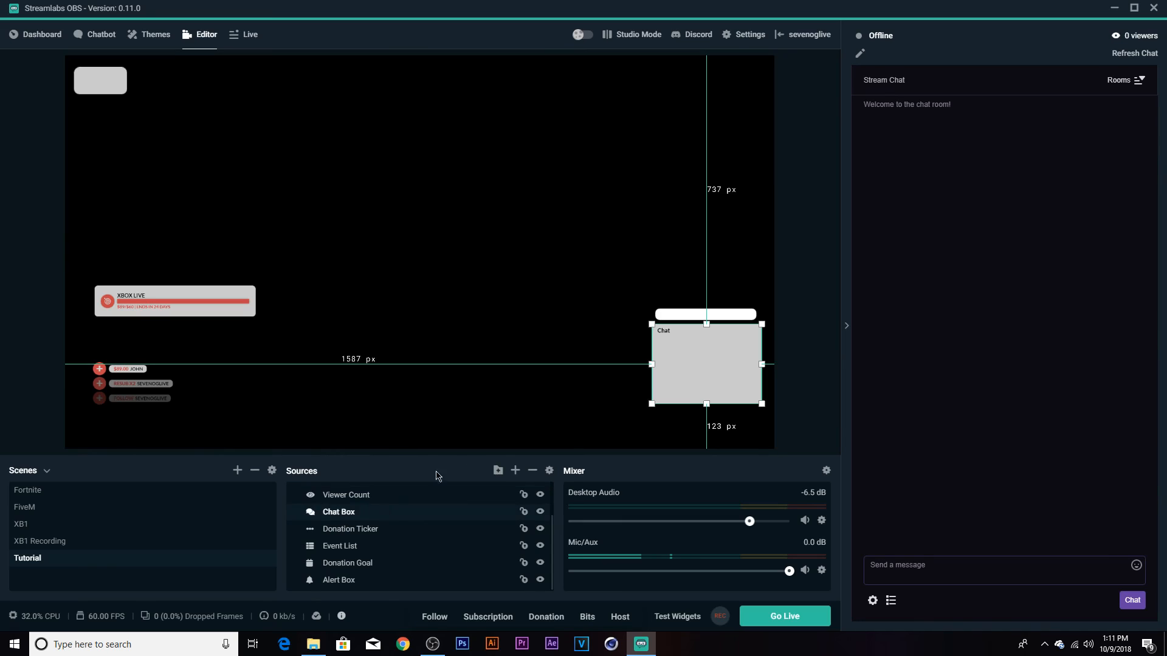
left_click_drag(674, 333, 674, 148)
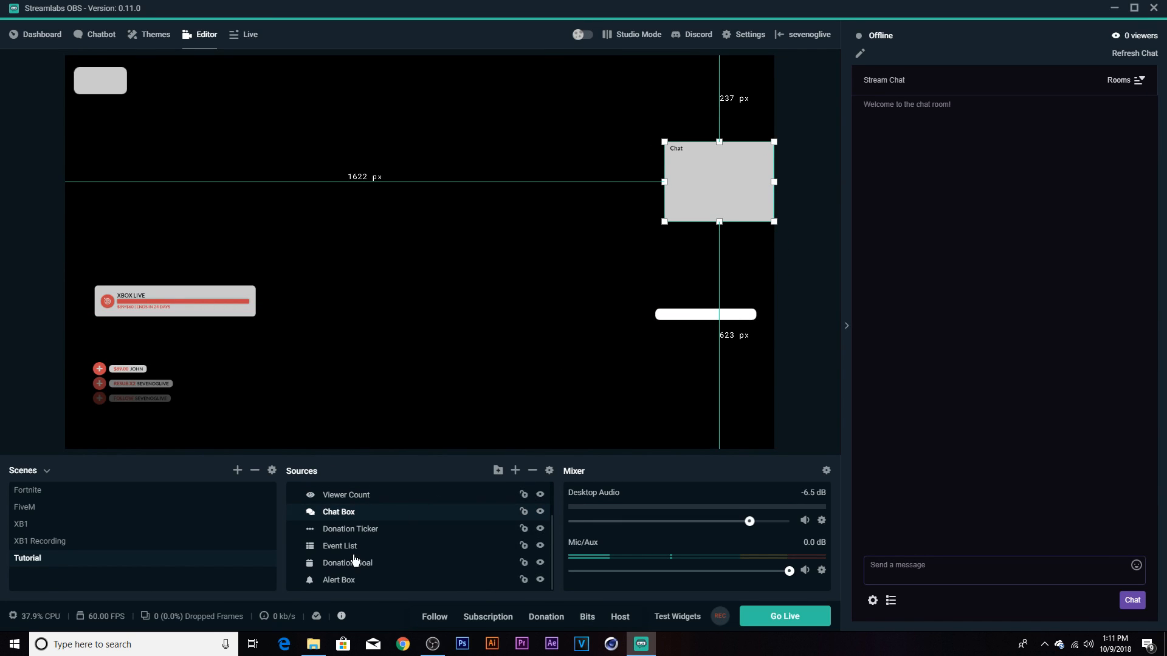
scroll(334, 511, "up", 2)
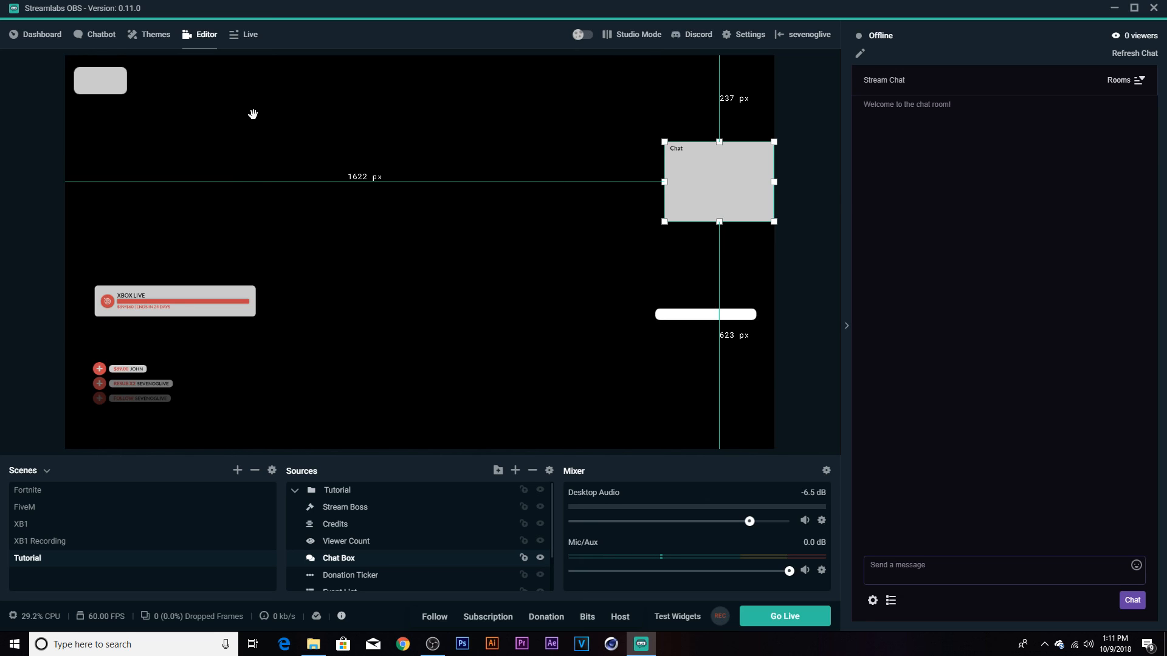
Review the Live page, and back in the Editor review the source types available to add to the scene
left_click(244, 34)
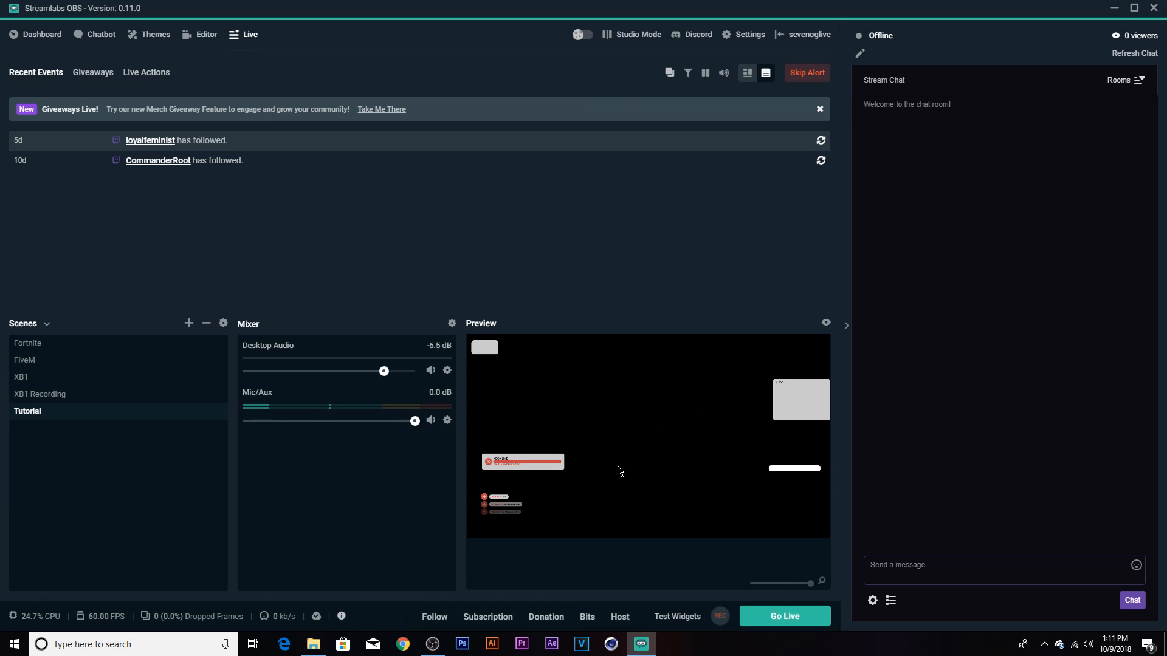
left_click(149, 34)
left_click(203, 35)
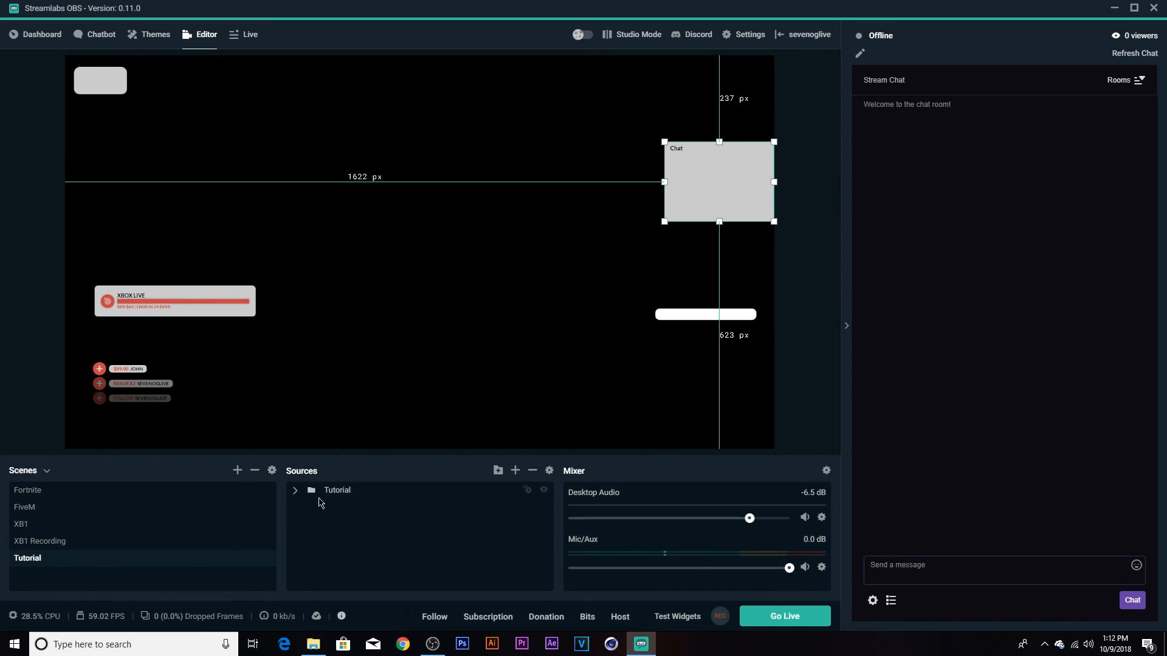
left_click(516, 471)
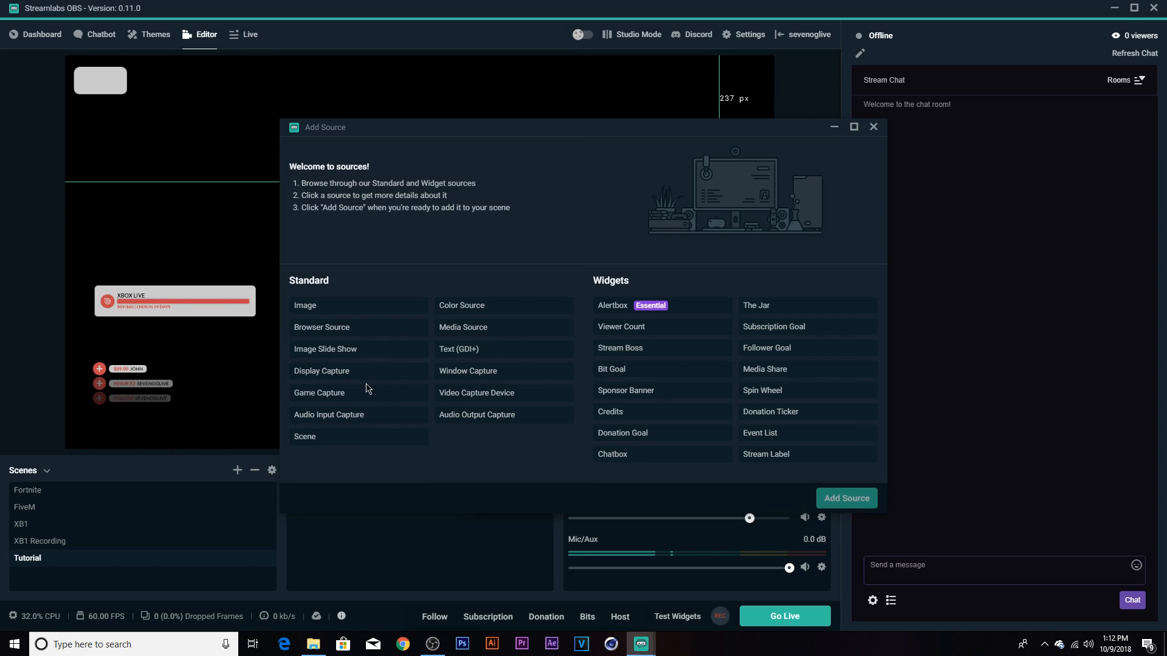
left_click(874, 127)
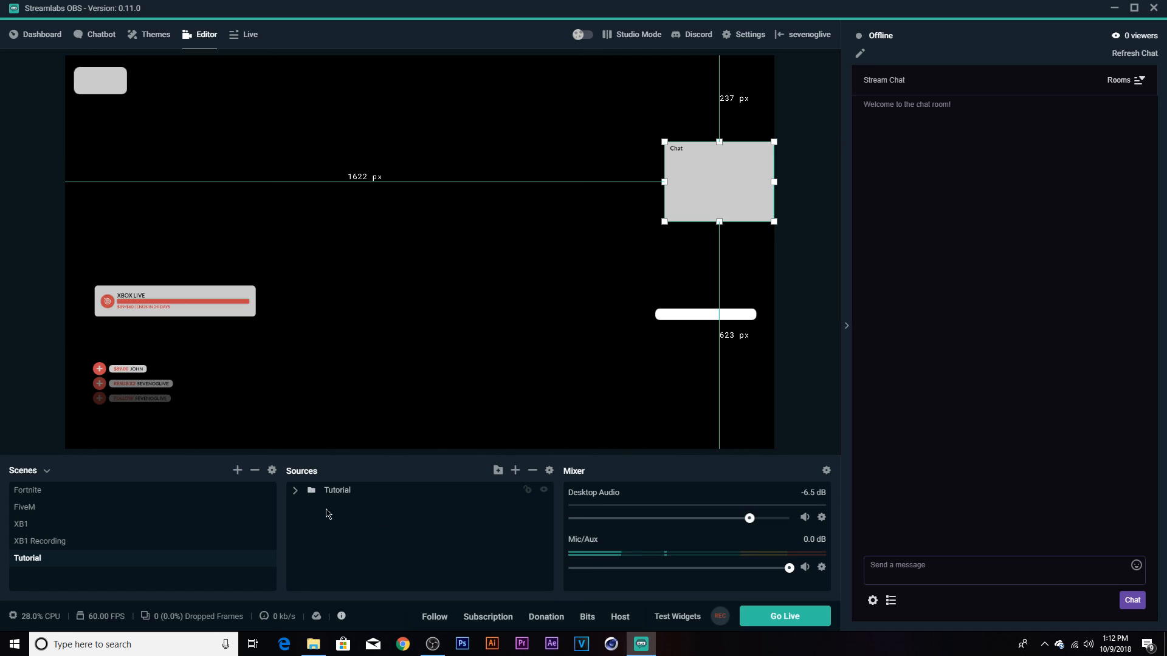
Examine the Credits widget's general settings, its custom HTML, CSS and JS code, and its source properties
left_click(294, 489)
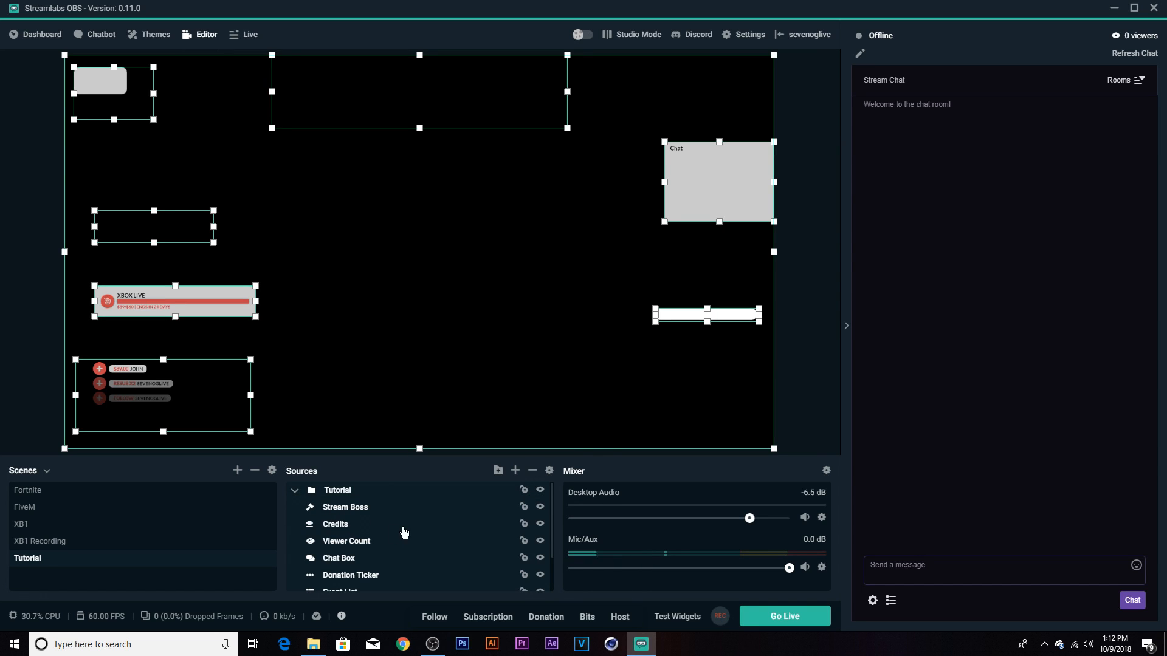
double_click(336, 529)
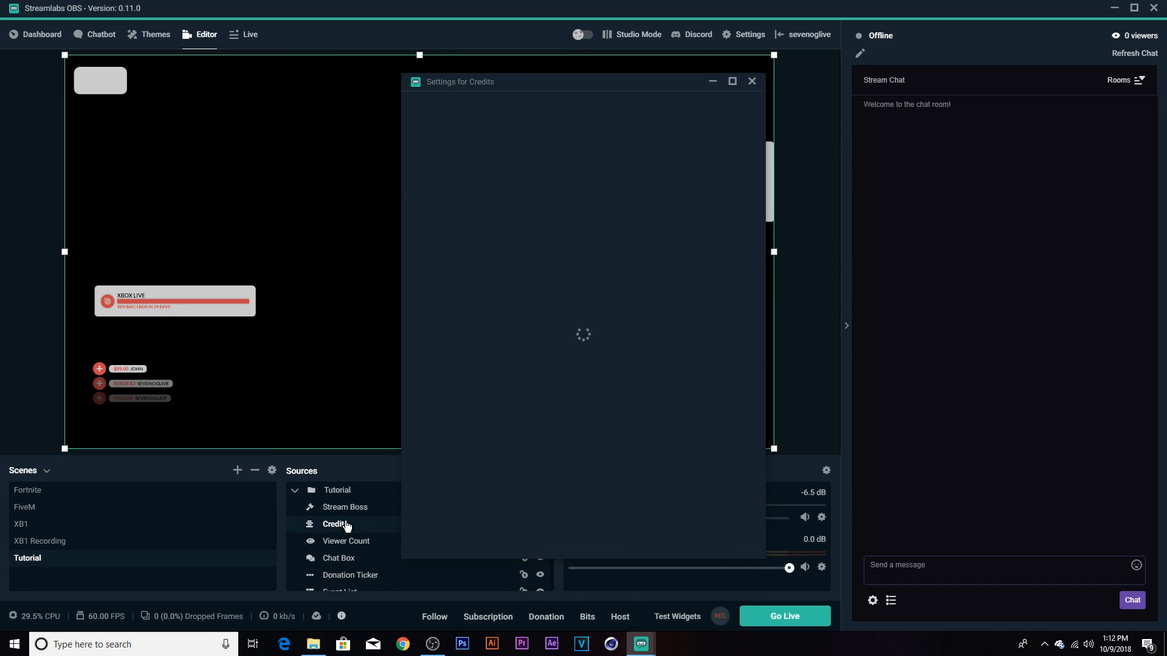
left_click(462, 231)
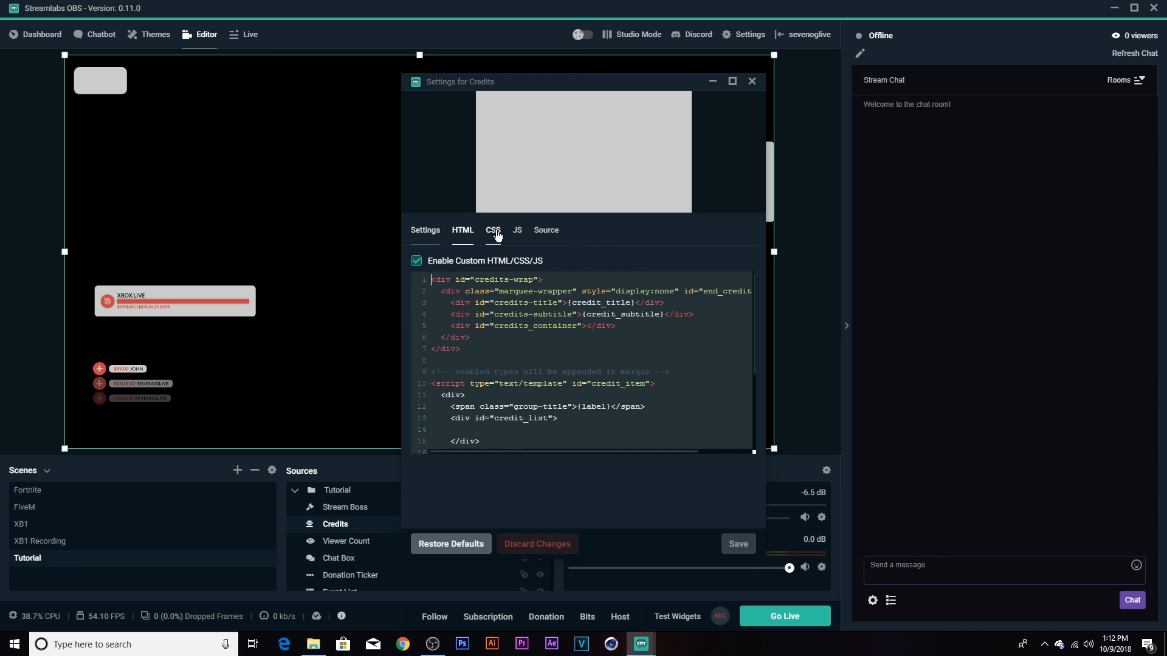
left_click(494, 231)
left_click(517, 230)
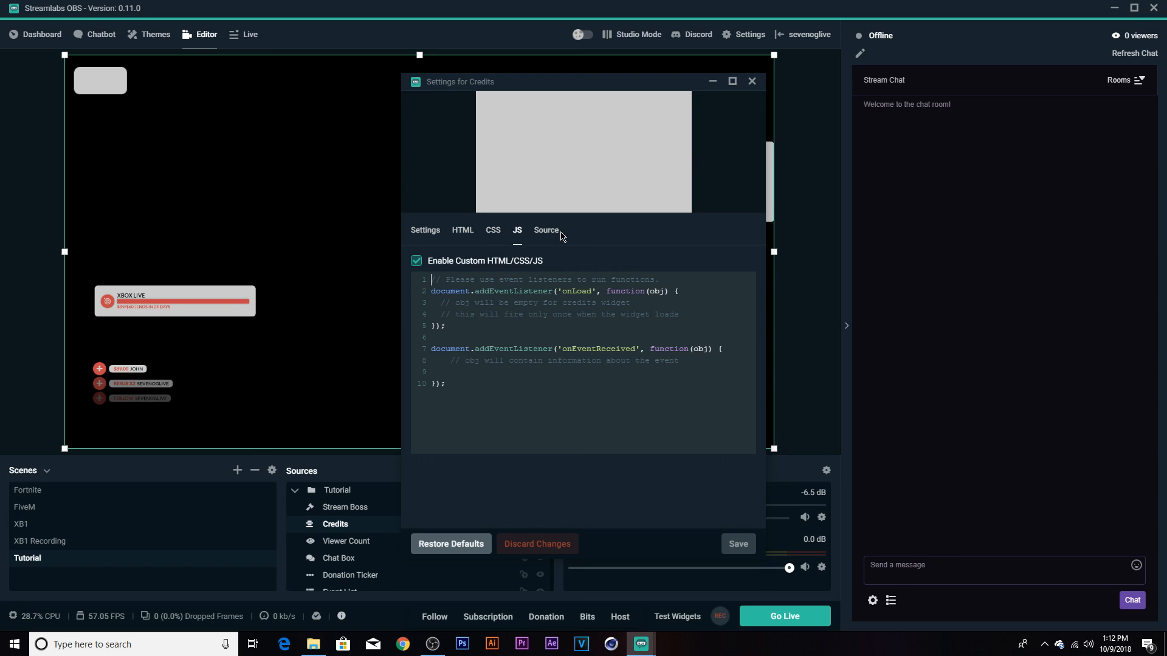
left_click(546, 231)
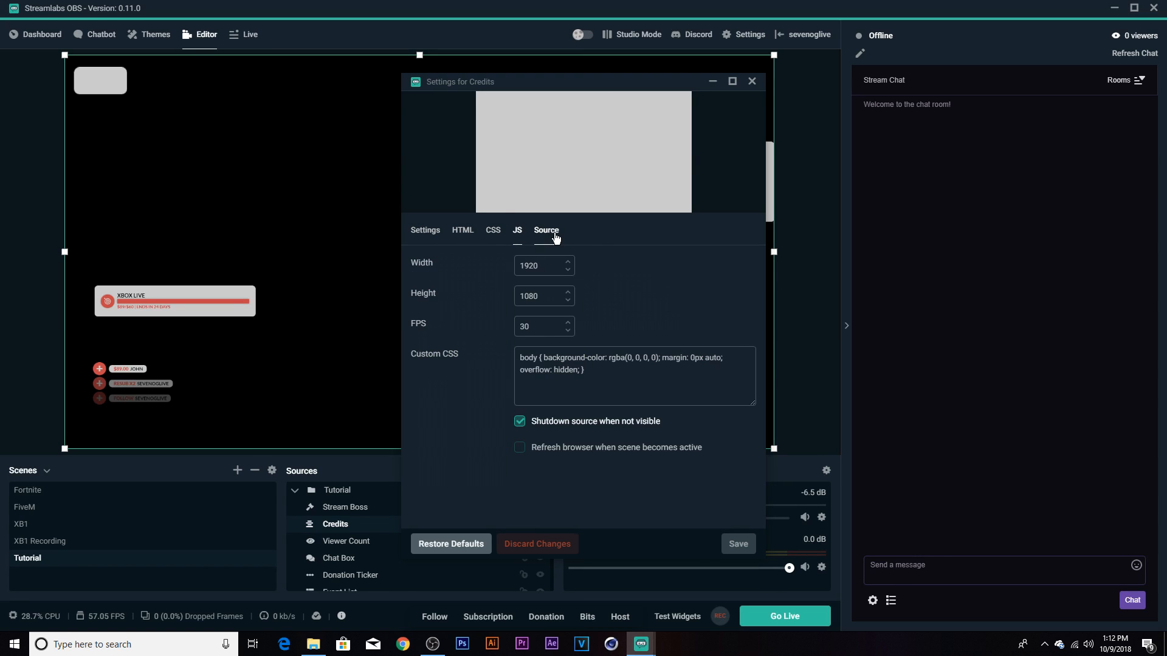
left_click(428, 237)
scroll(524, 387, "down", 5)
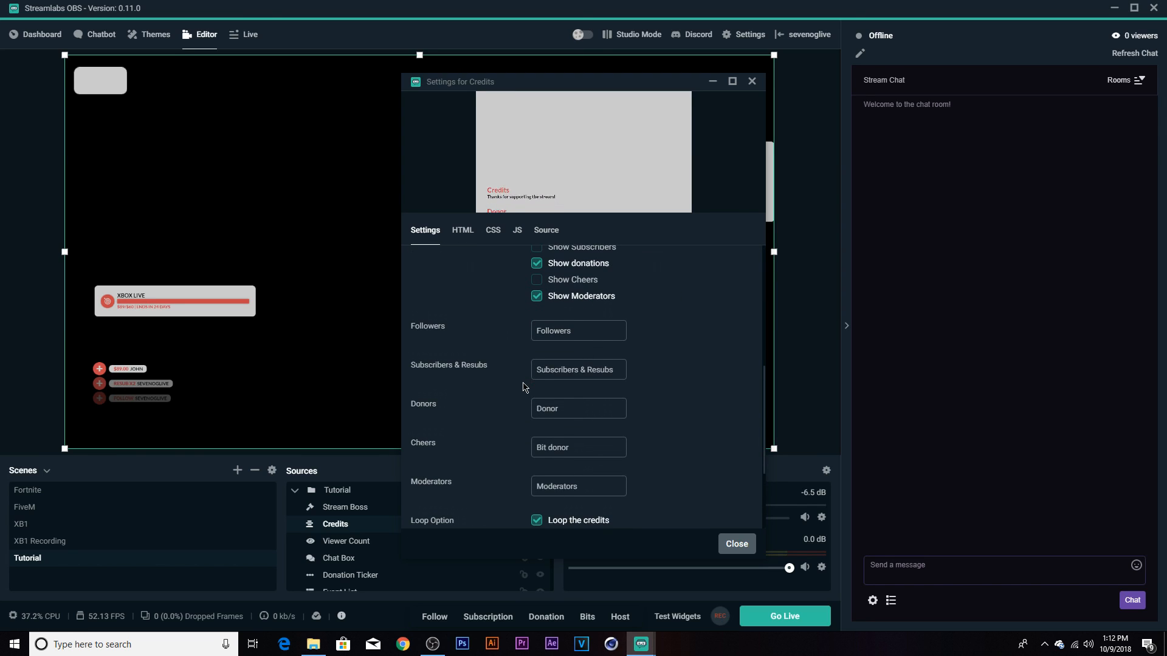
scroll(521, 313, "up", 5)
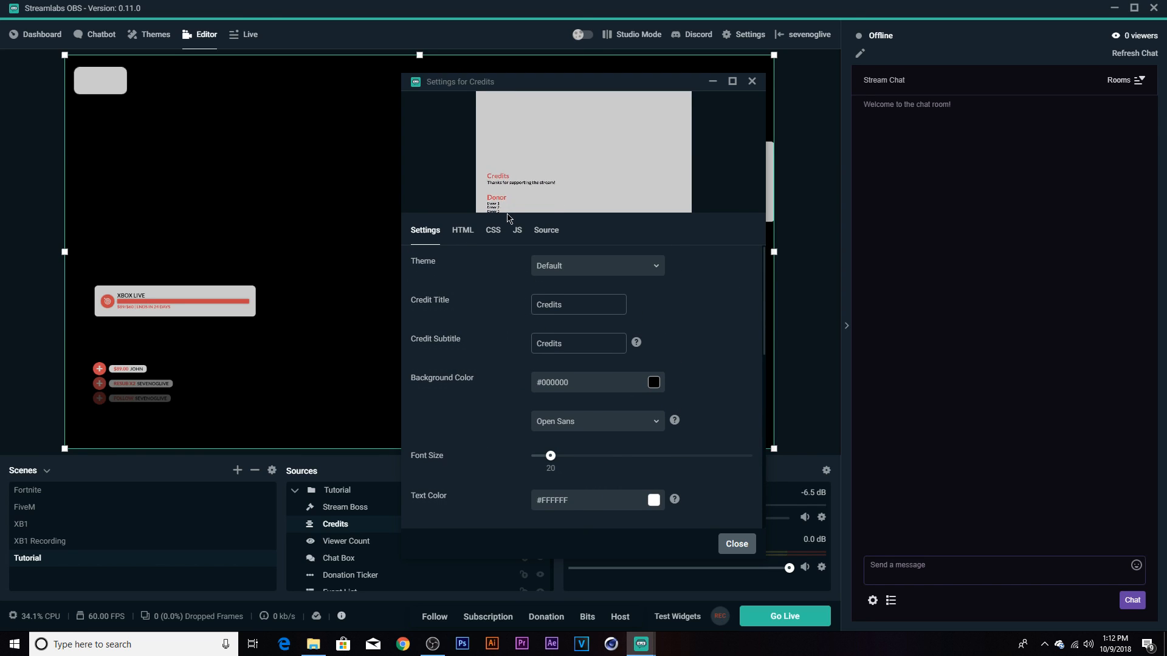
left_click(752, 81)
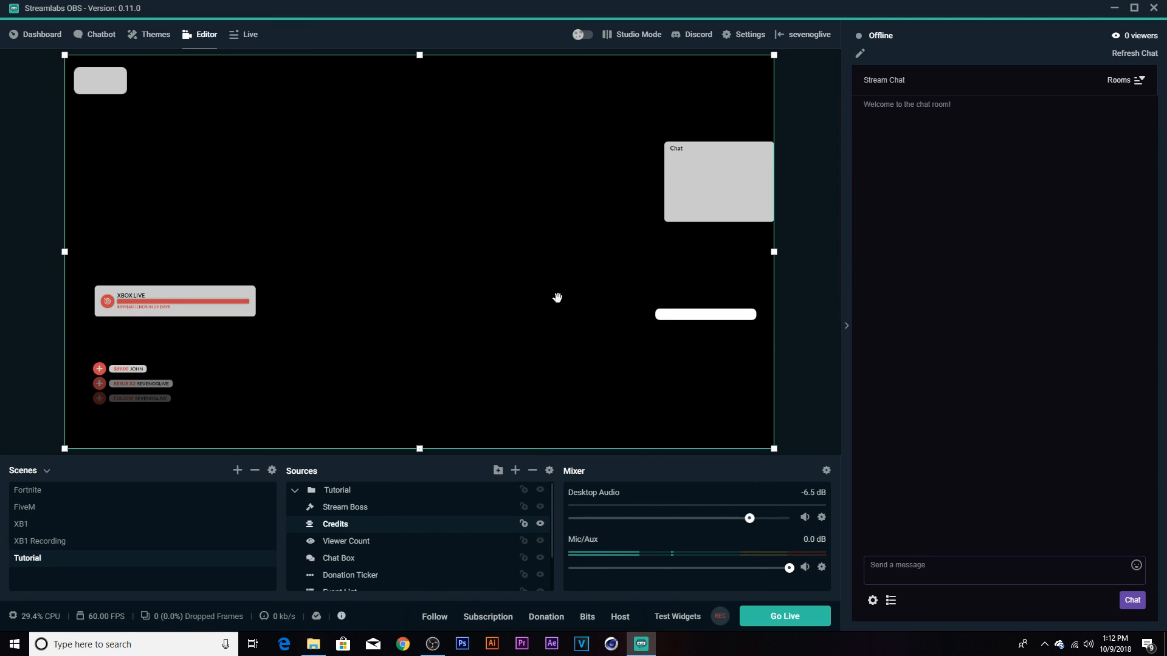